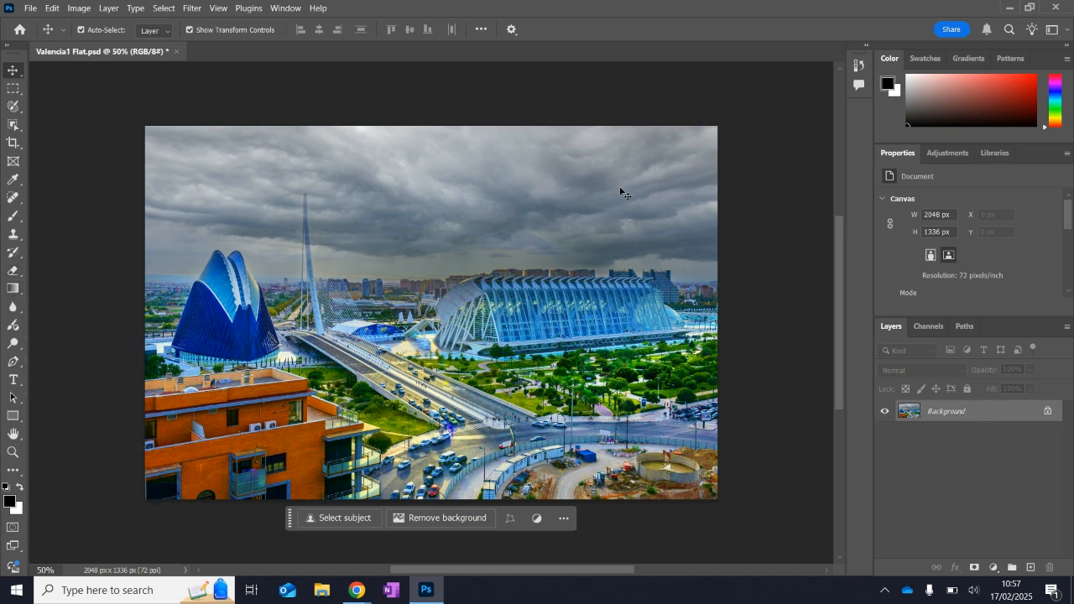
- Start Sky Replacement on the Valencia image and show the Sunsets sky presets, collapsing the Blue Skies and Spectacular groups
left_click(49, 10)
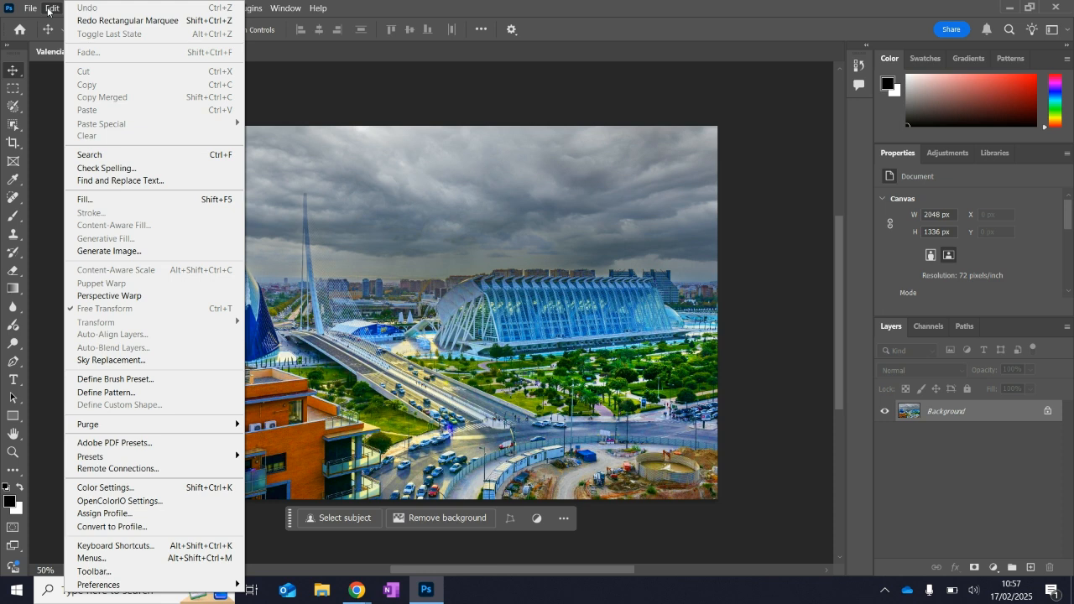
left_click(138, 360)
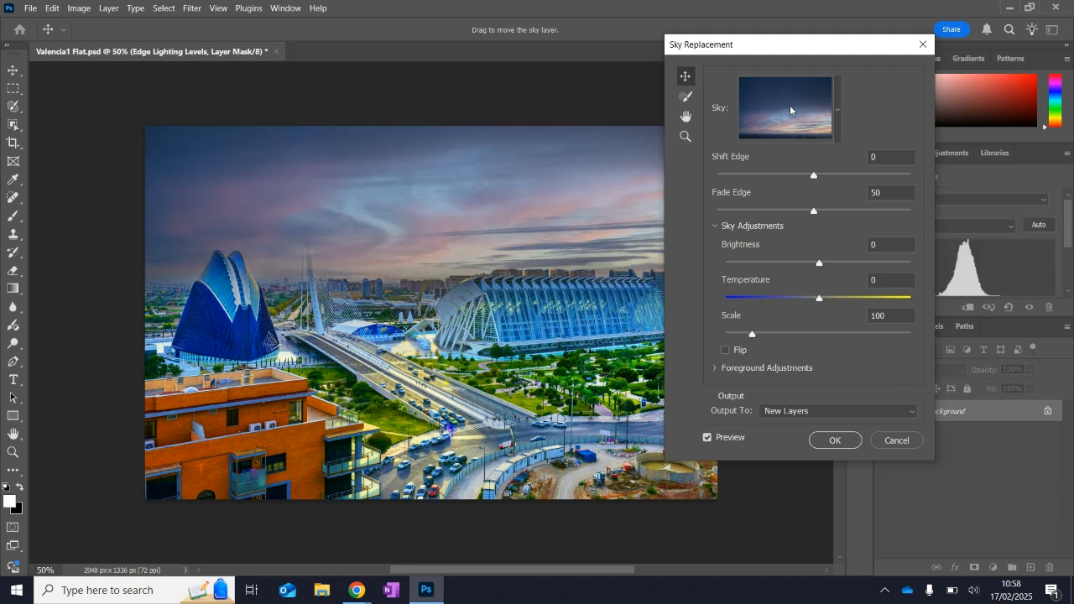
left_click(836, 109)
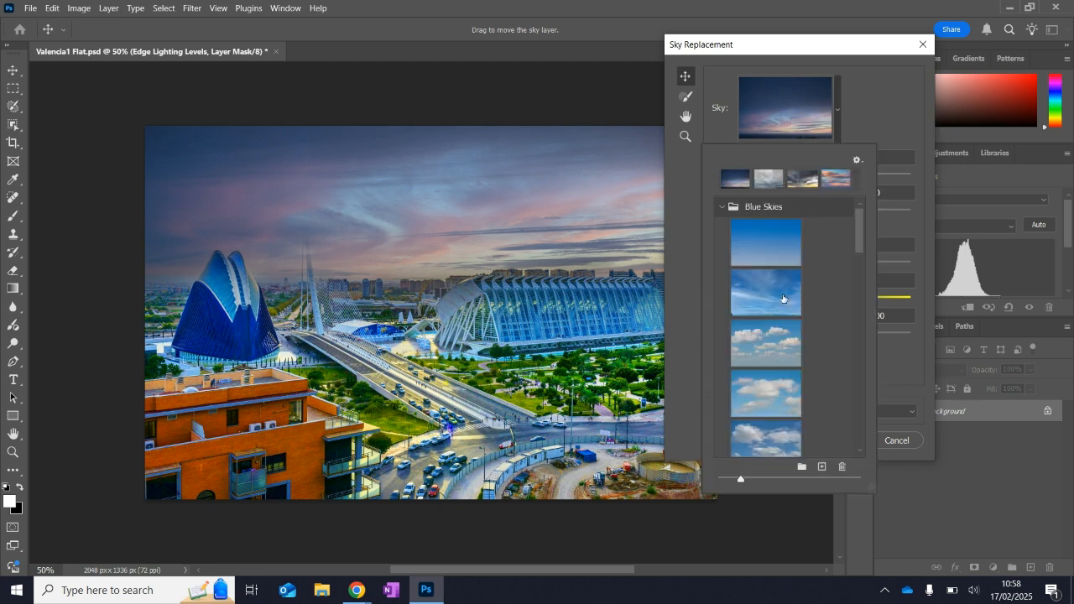
left_click(724, 207)
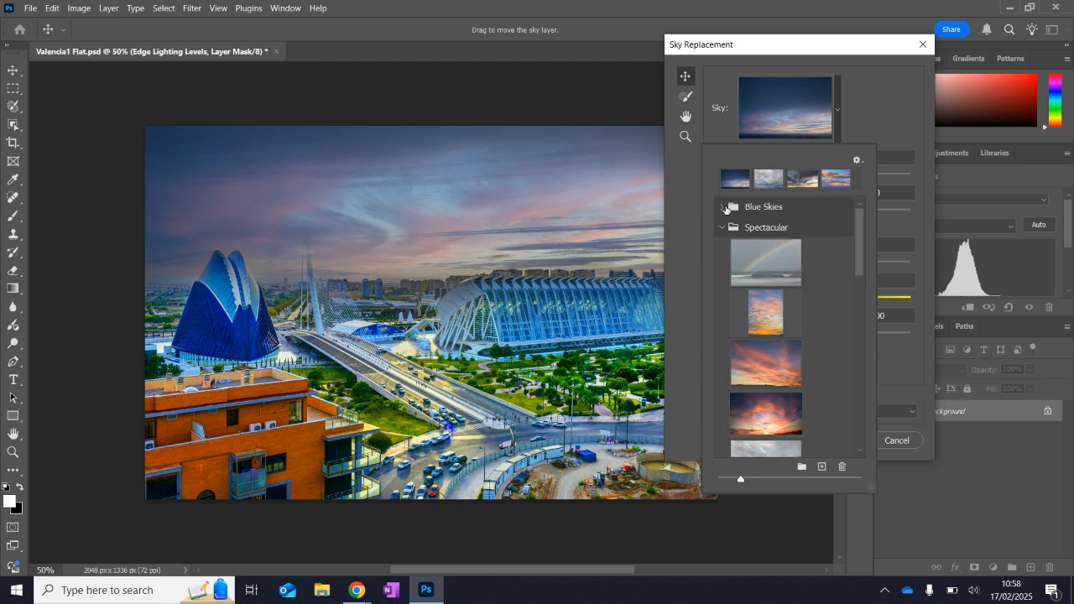
left_click(722, 228)
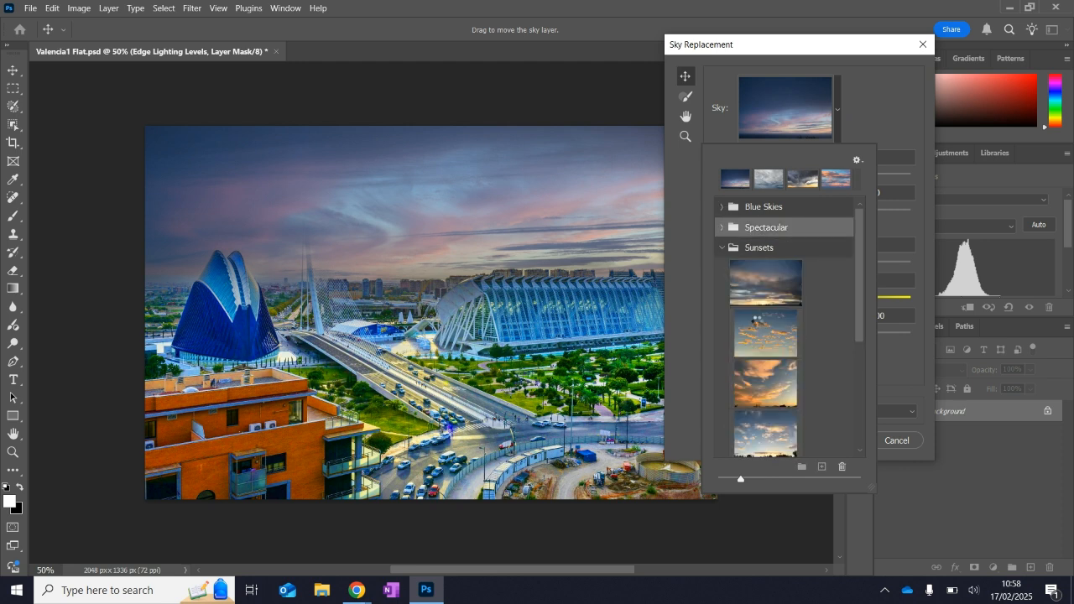
- Preview the first four Sunsets presets one after another on the Valencia photo
left_click(760, 293)
left_click(756, 331)
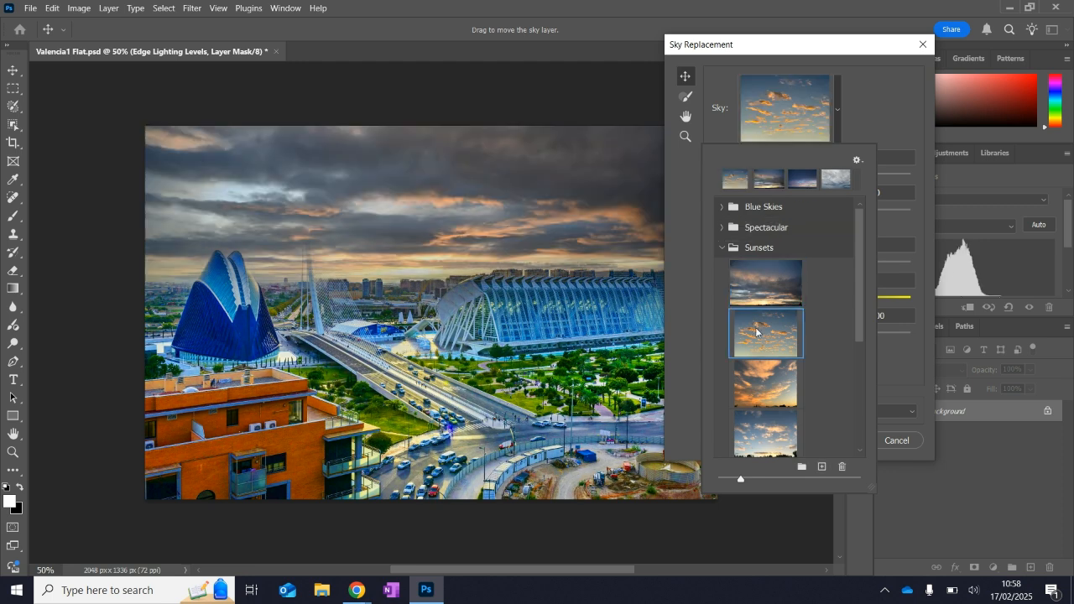
left_click(760, 394)
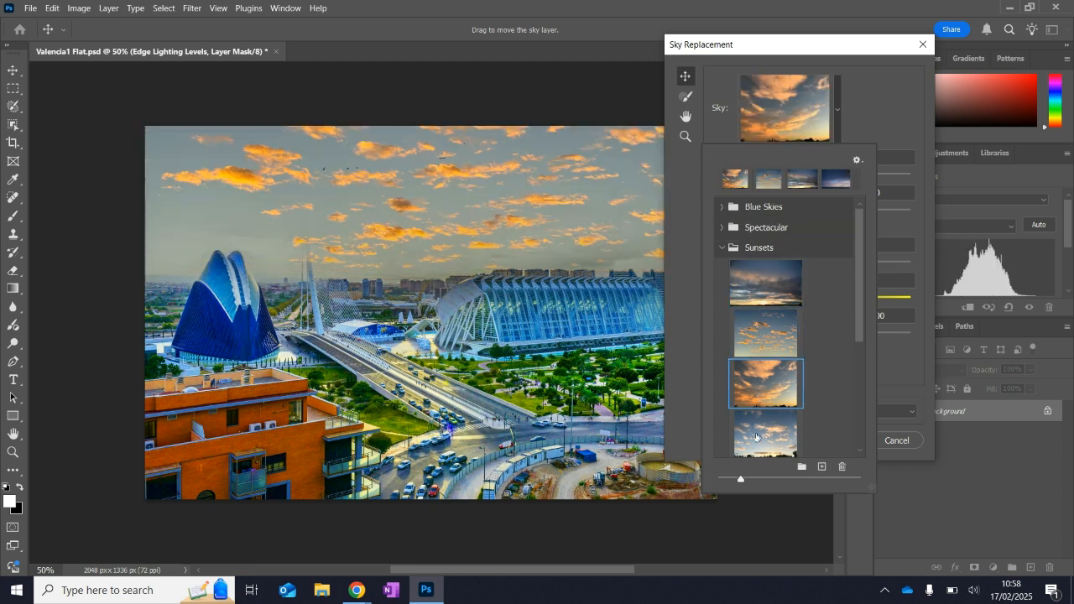
left_click(763, 416)
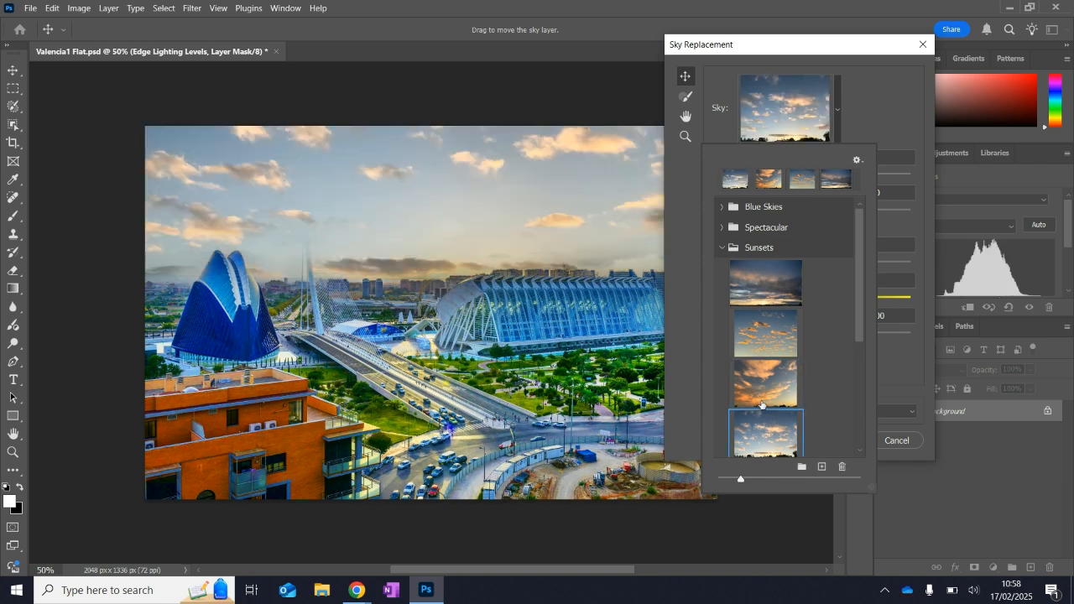
- Try to import the eveningsky image from the Downloads folder as a new sky preset
left_click(823, 465)
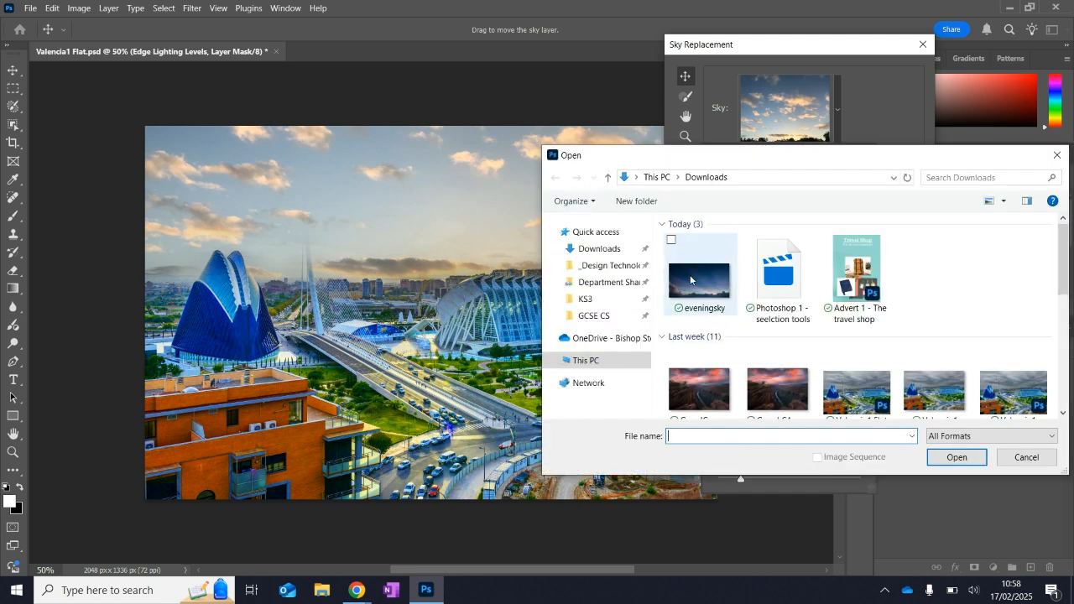
left_click(702, 307)
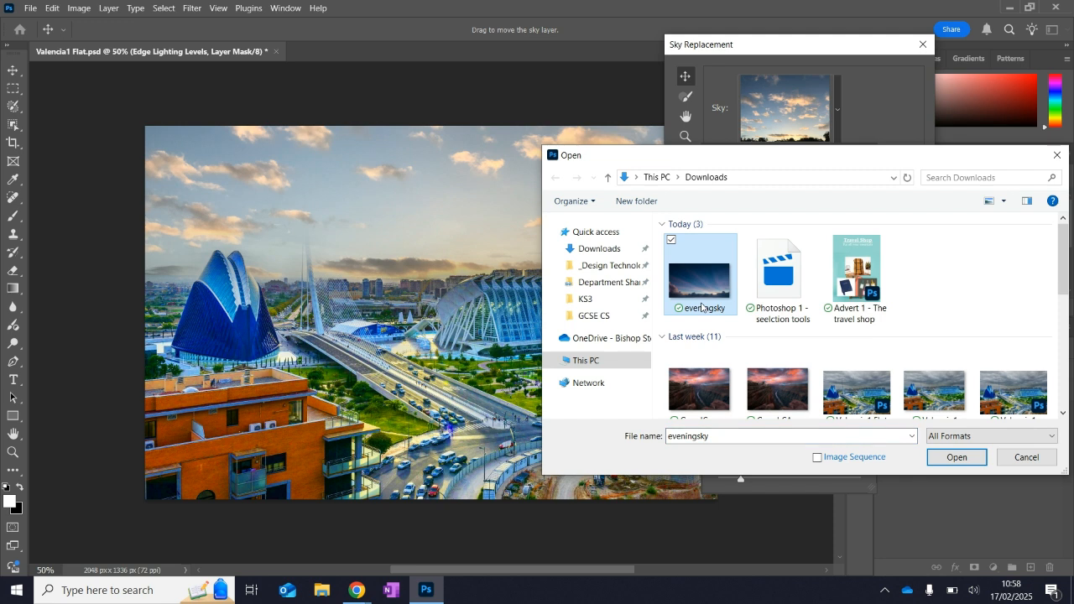
left_click(976, 453)
- Choose the dark blue dusk sky with a pink horizon, second to last in the Sunsets group, as the replacement sky
scroll(858, 307, "down", 1)
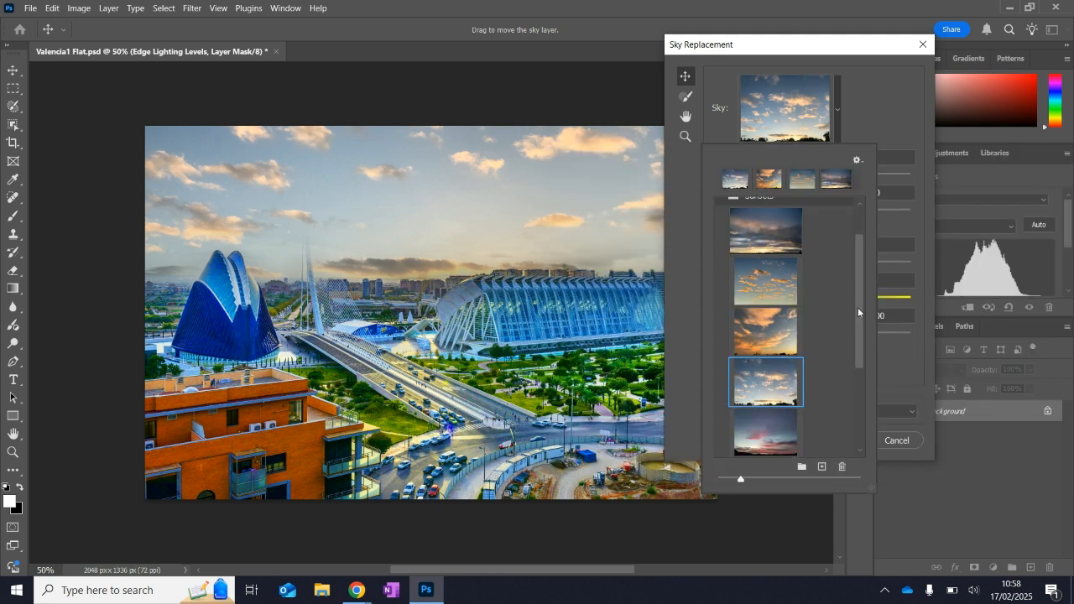
left_click_drag(858, 307, 857, 359)
scroll(781, 371, "down", 1)
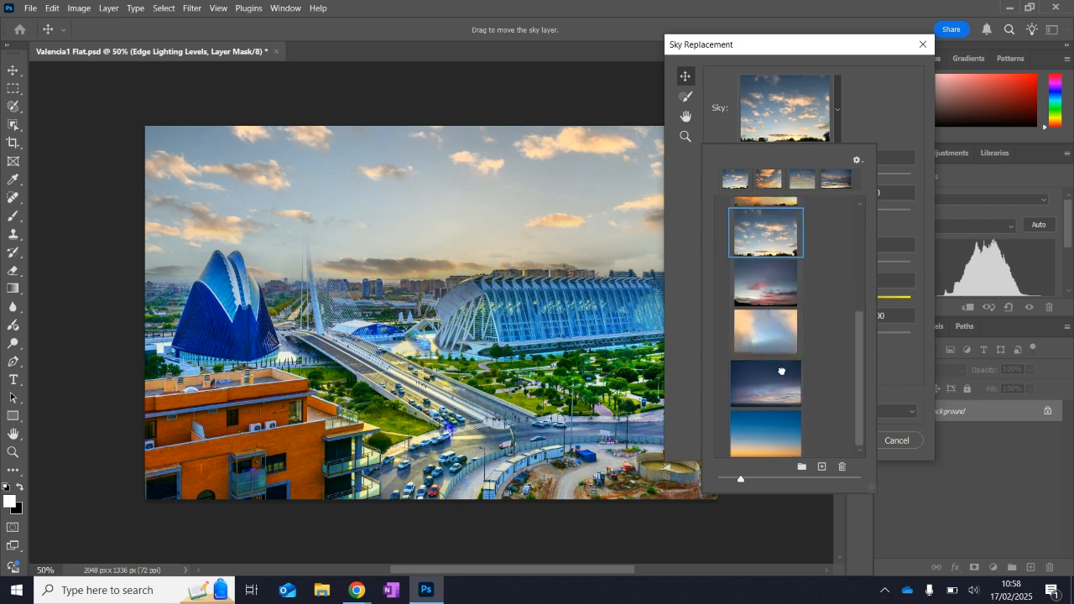
left_click(782, 373)
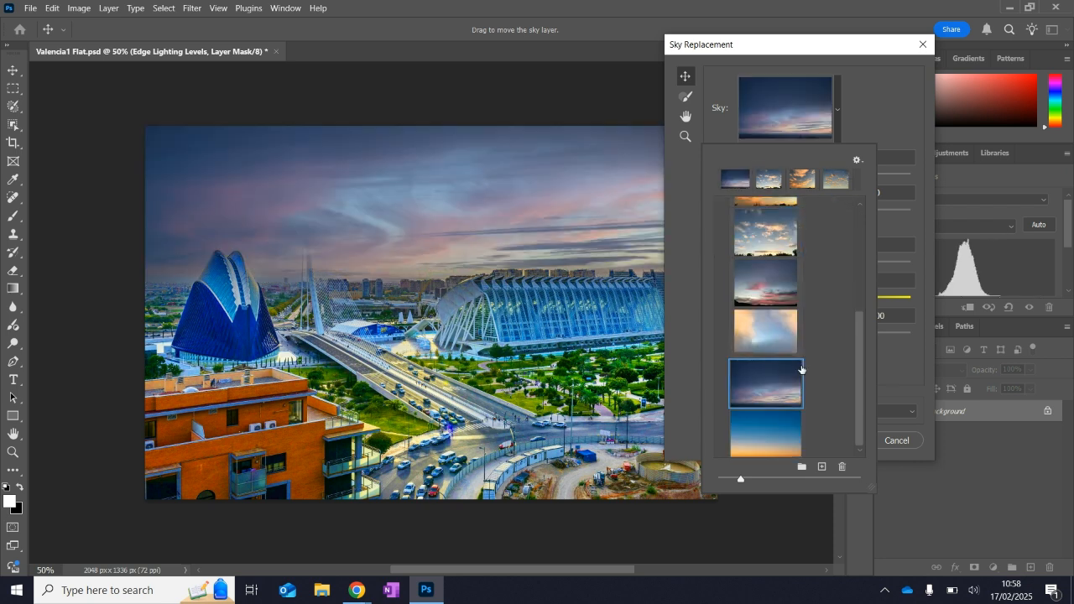
left_click(877, 137)
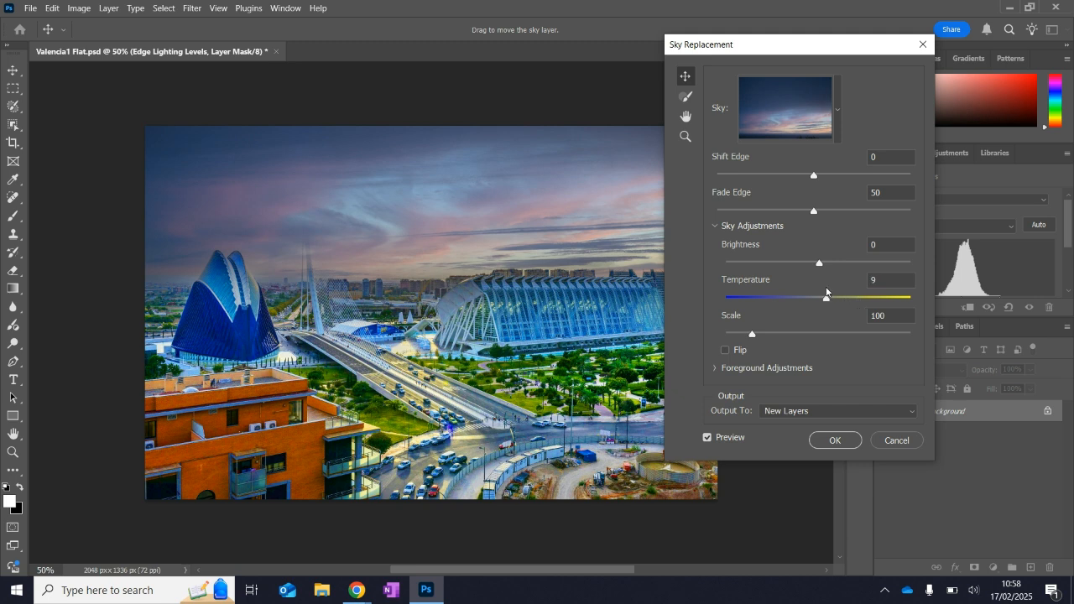
- Try warm and cool sky temperatures, including 95, -56 and -81
left_click_drag(826, 292, 908, 335)
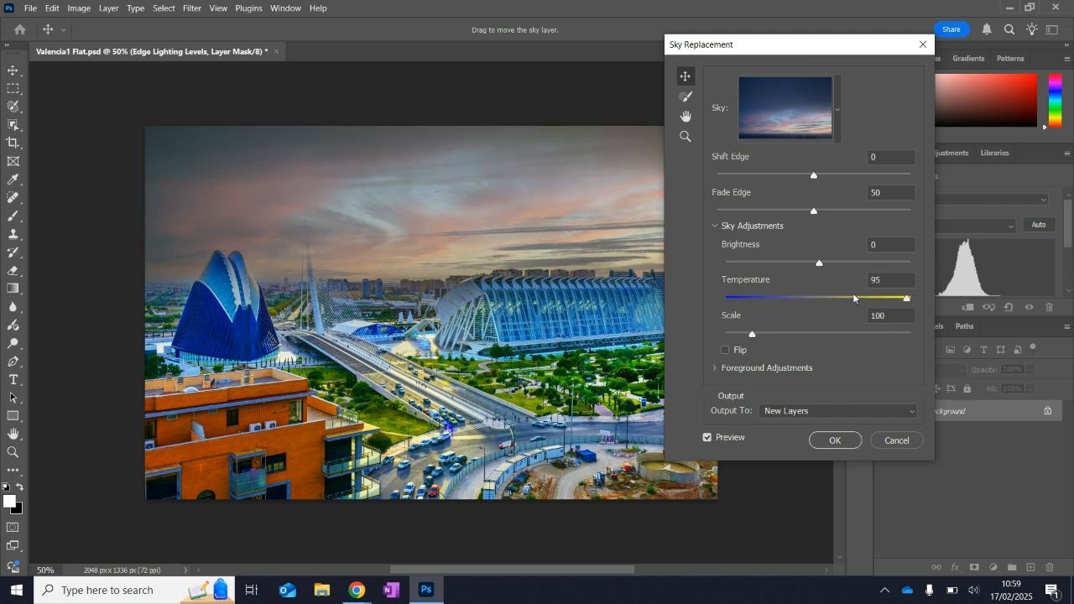
left_click(770, 298)
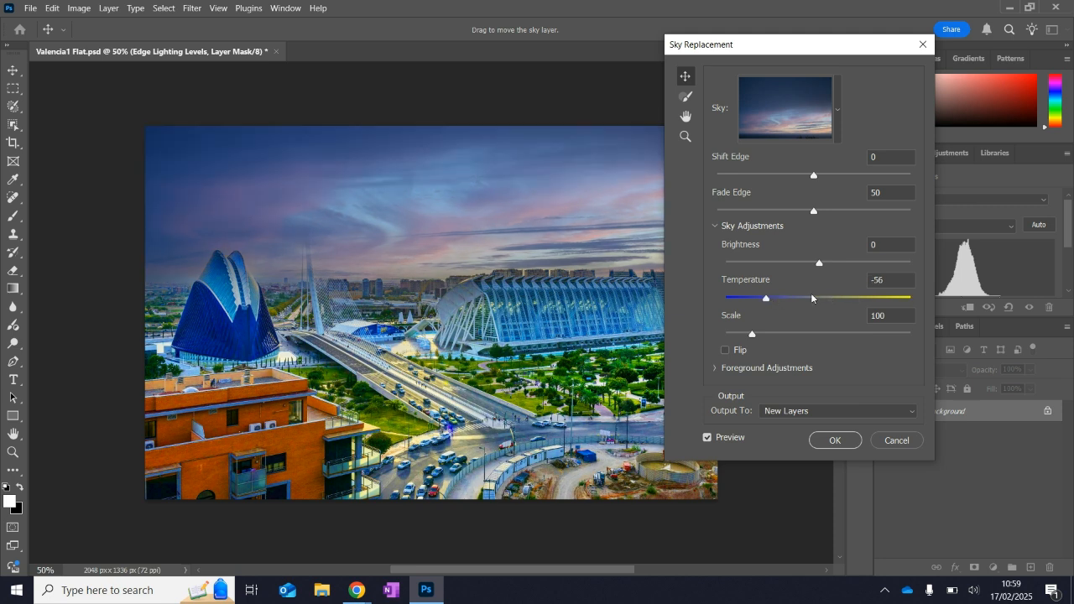
left_click(805, 298)
left_click_drag(805, 300, 810, 304)
left_click(743, 298)
- Try a sky brightness of -71, bring brightness and temperature back towards neutral, and output the sky replacement to new layers
left_click(754, 263)
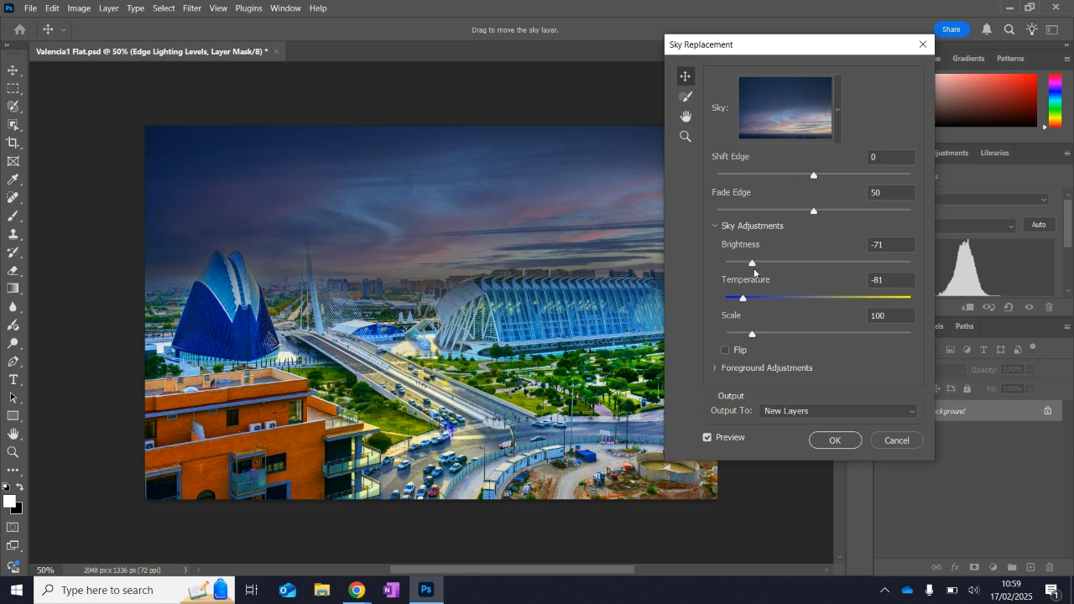
left_click_drag(754, 272, 817, 285)
left_click_drag(743, 298, 811, 397)
left_click(828, 440)
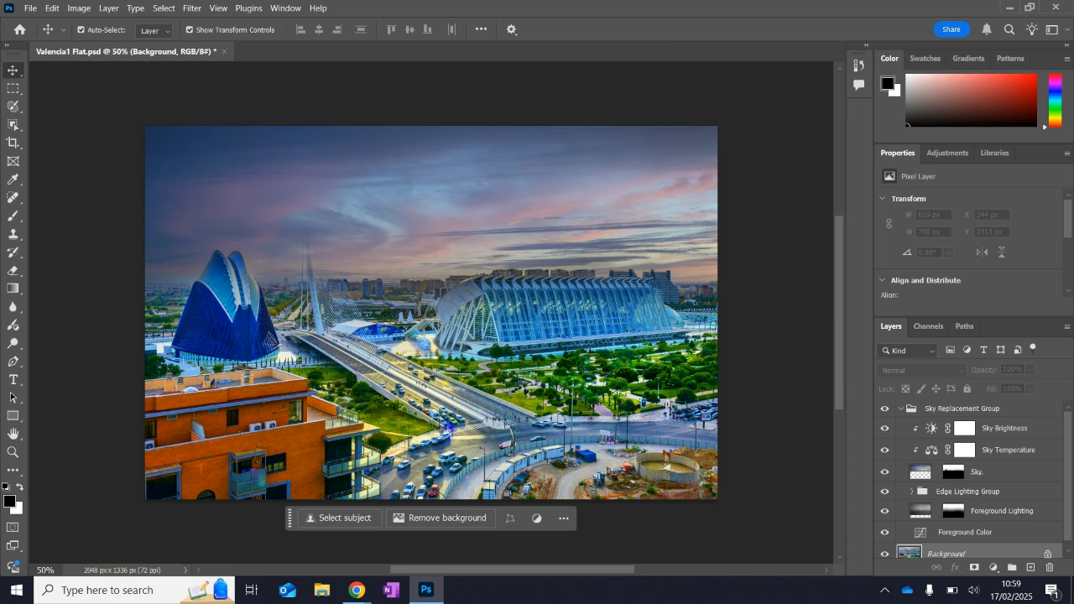
- Switch to the Valencia1 Flat image in Photopea and activate the Magic Wand tool
mouse_move(356, 590)
left_click(268, 529)
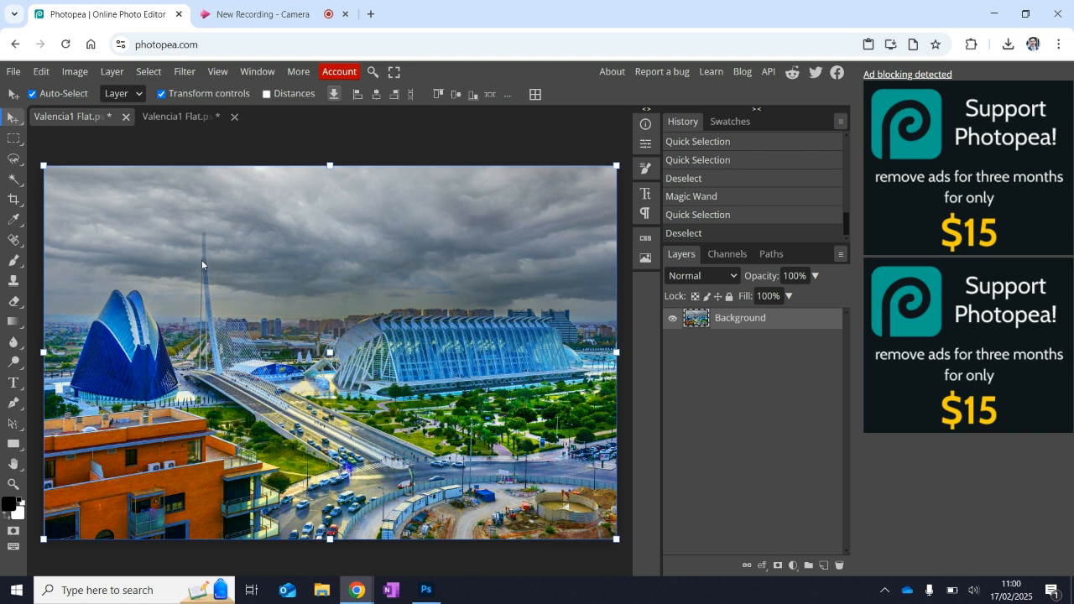
left_click(14, 181)
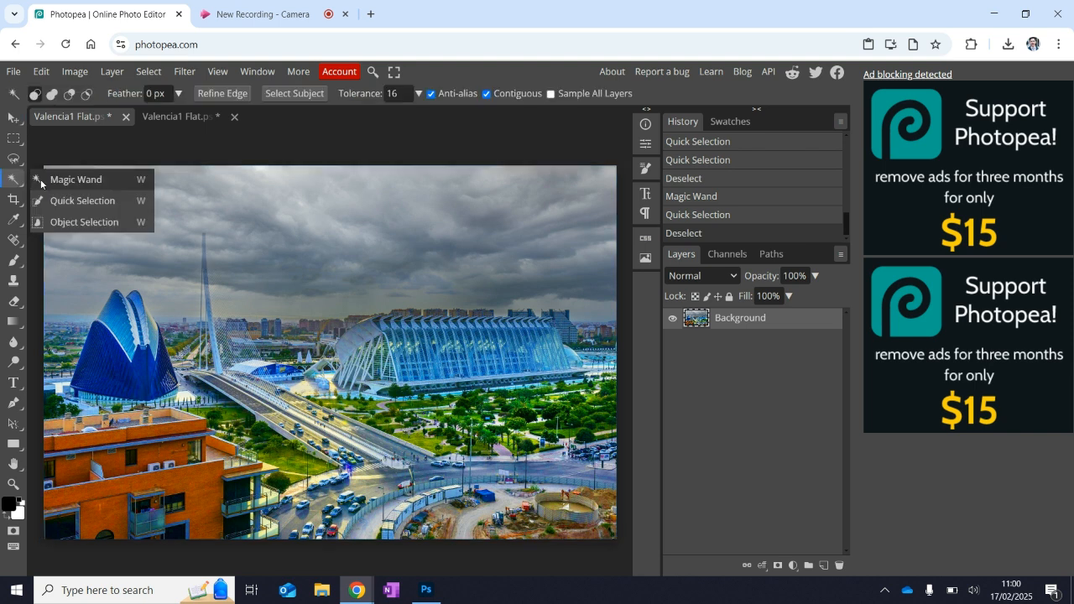
left_click(40, 181)
- Try selecting different light and dark cloud areas of the sky with the Magic Wand at tolerance 16
left_click(326, 214)
left_click(395, 203)
left_click(395, 204)
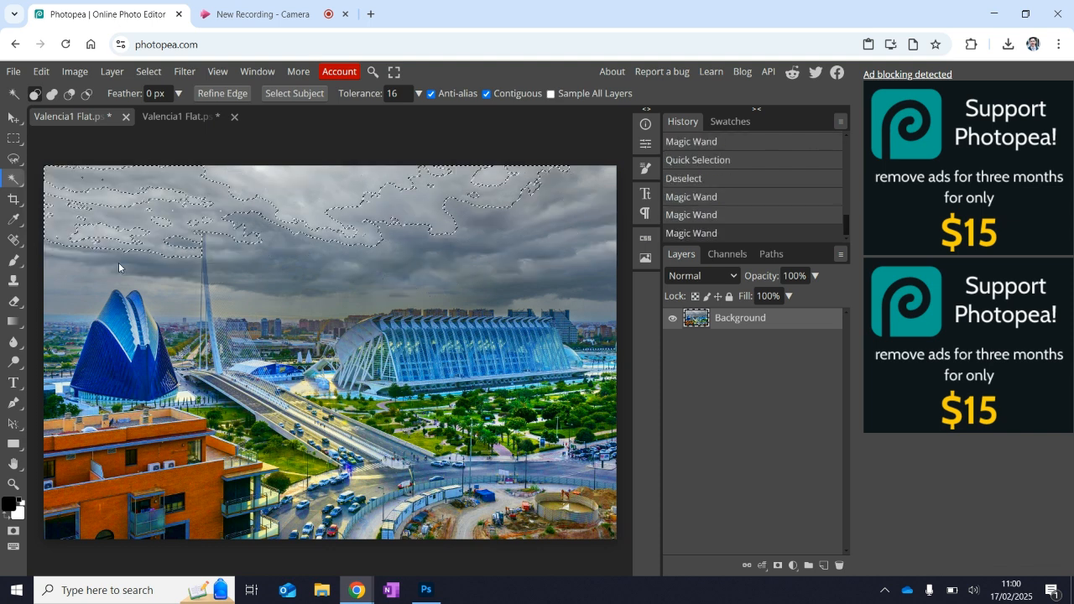
left_click(305, 263)
left_click(304, 264)
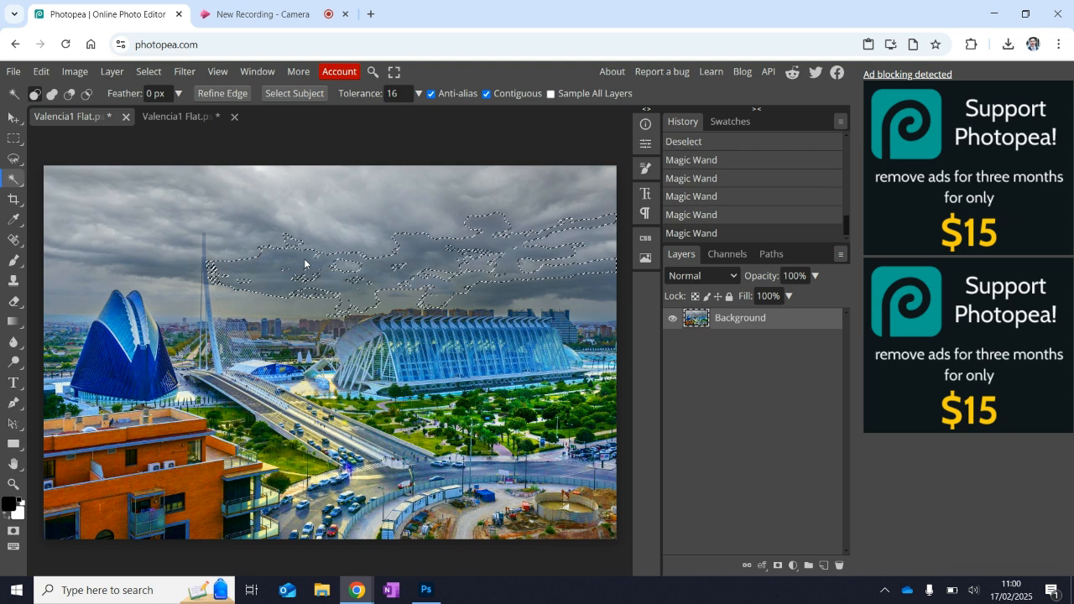
left_click(103, 241)
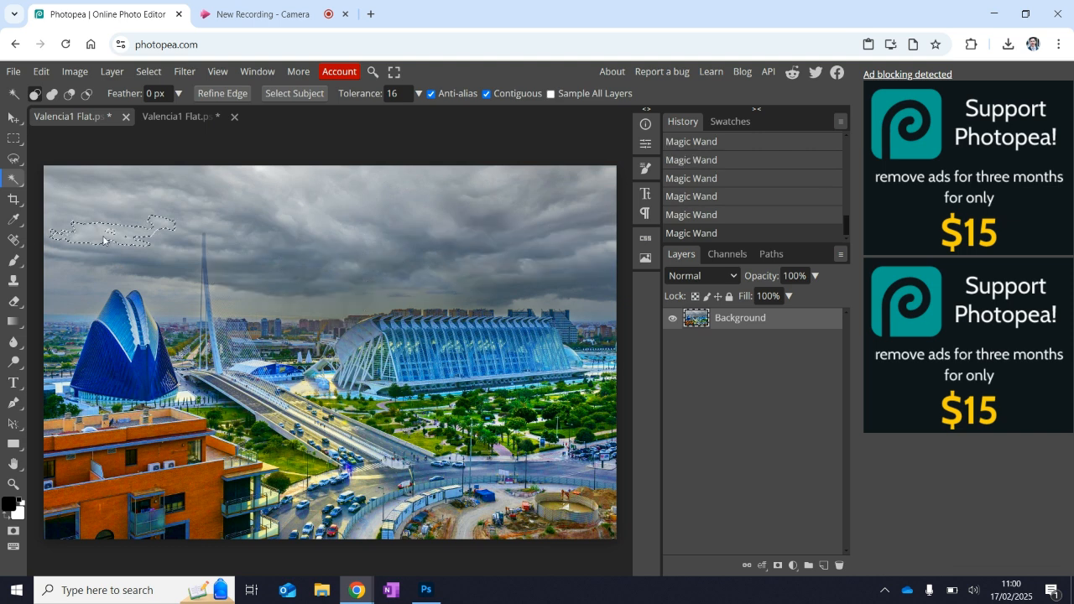
left_click(282, 232)
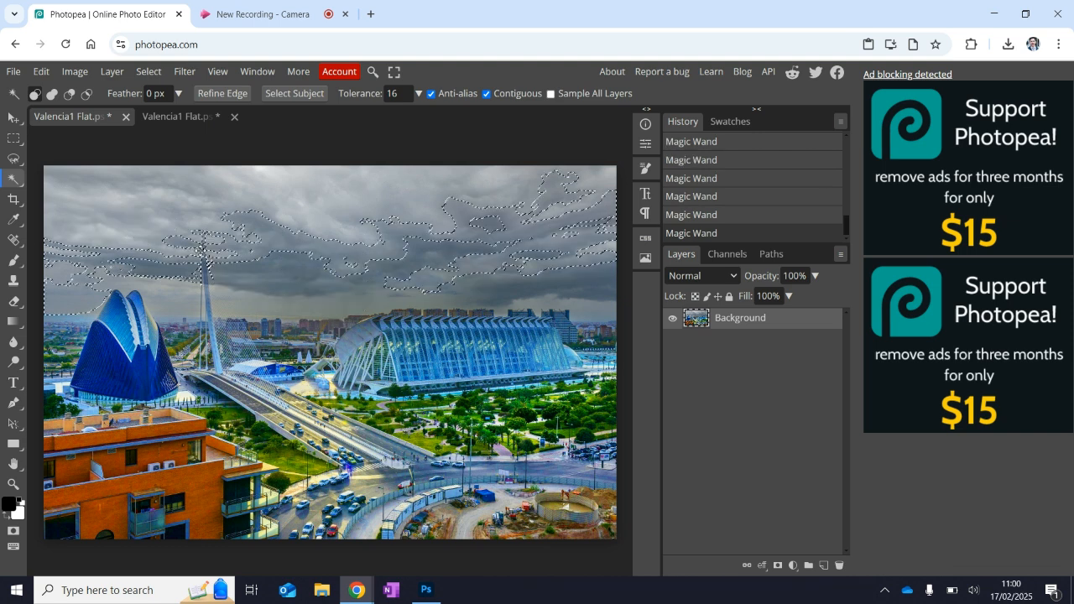
left_click(277, 282)
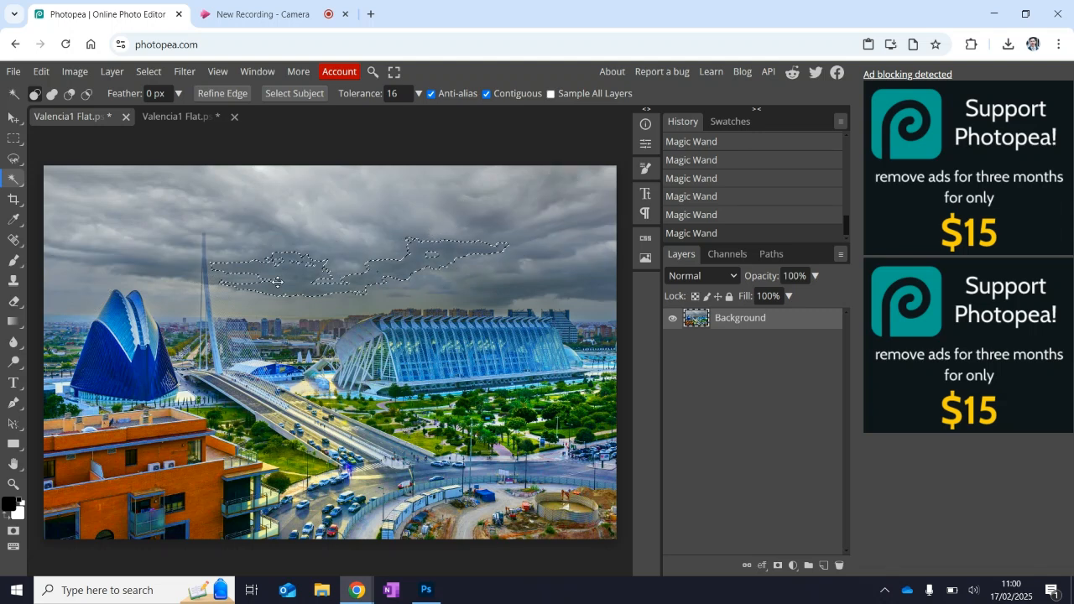
- Select the whole sky above the skyline with the Quick Selection tool
left_click(22, 184)
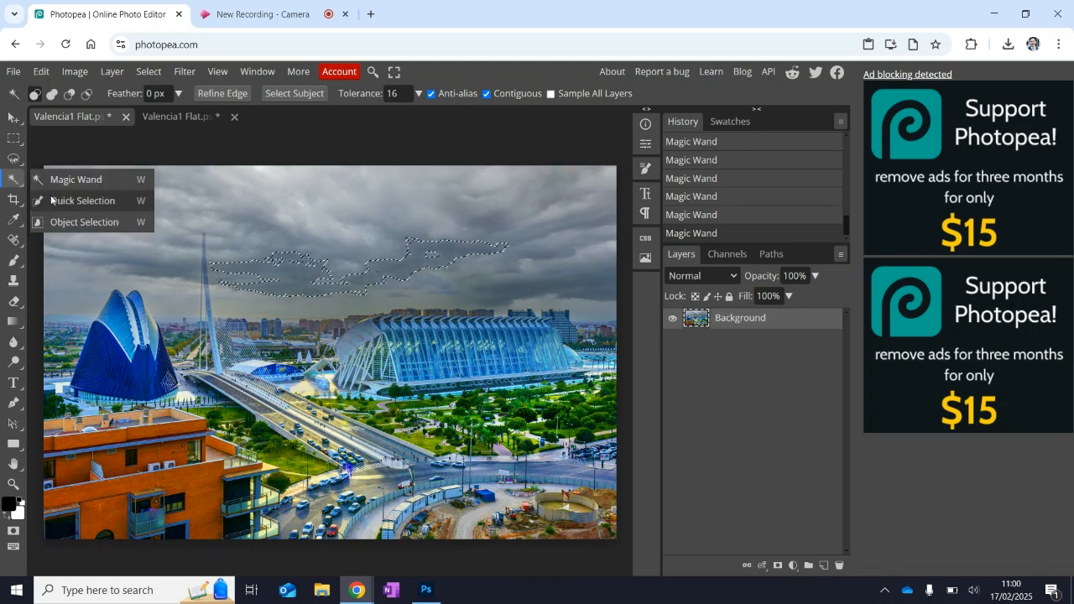
left_click(52, 201)
mouse_move(118, 187)
left_mouse_down()
mouse_move(297, 187)
mouse_move(443, 203)
left_mouse_up()
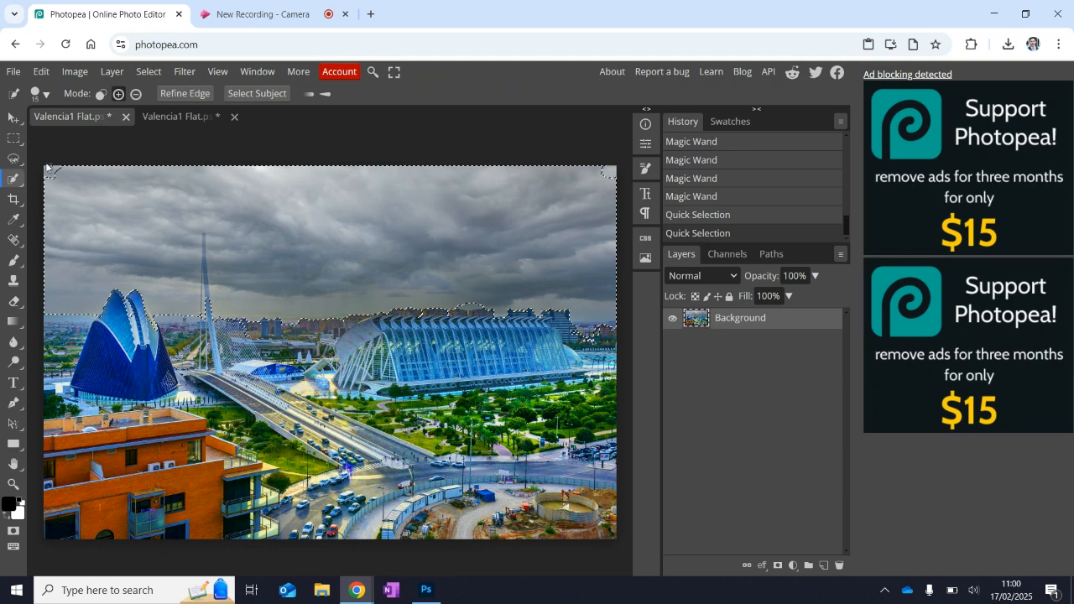
- Clear the sky selection and reselect the sky with fresh Quick Selection strokes
left_click(13, 159)
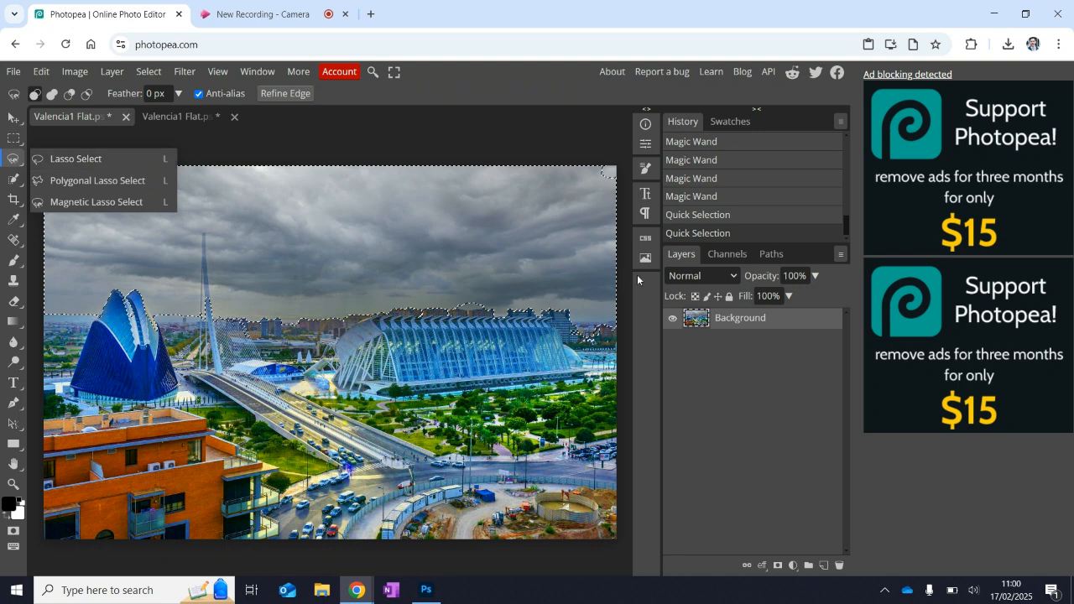
left_click(14, 180)
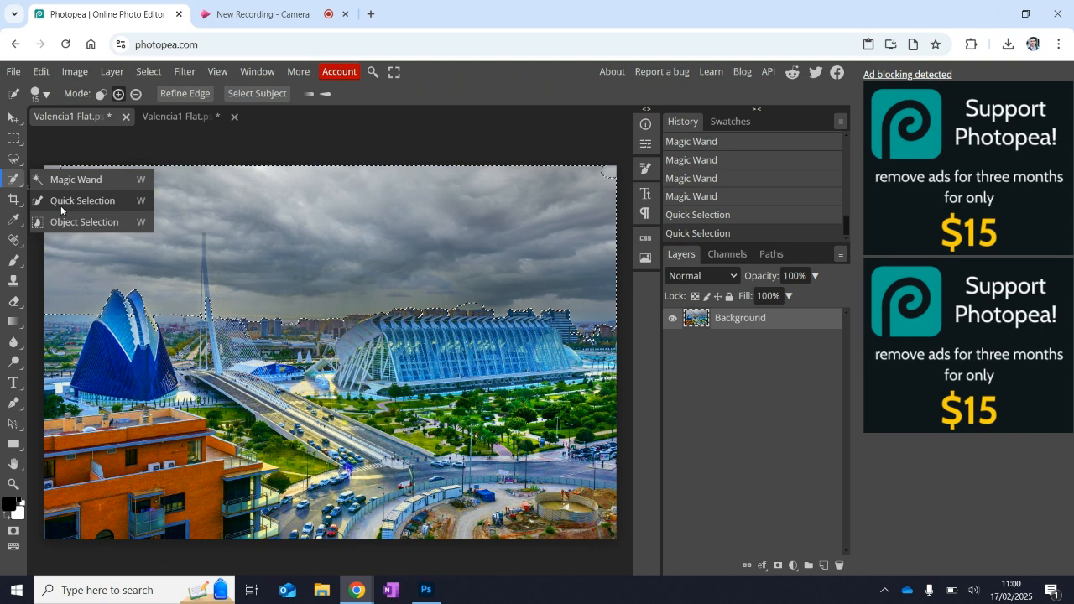
left_click(61, 205)
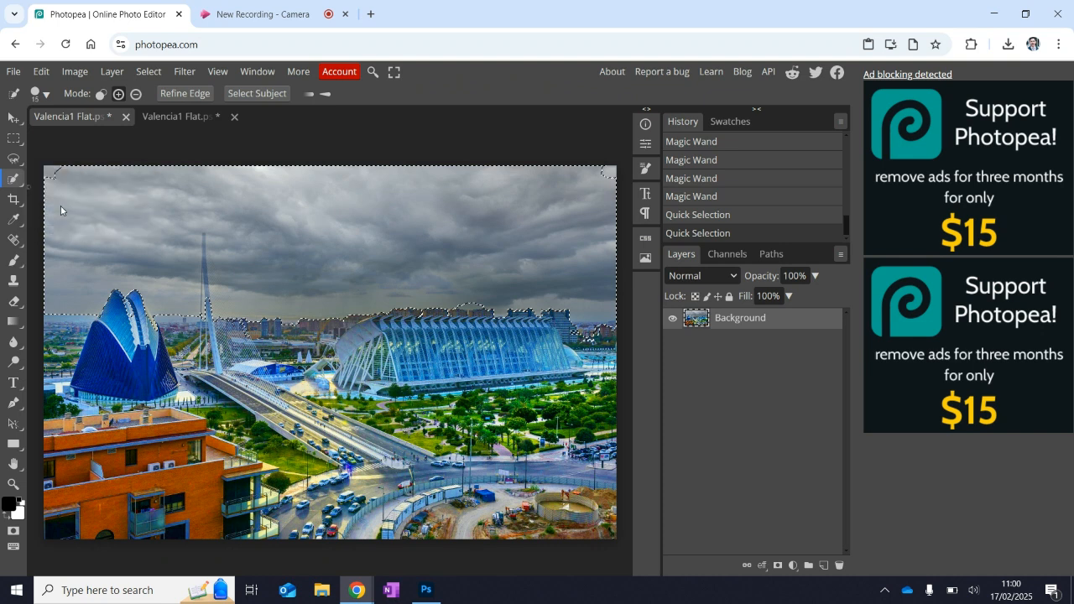
left_click(370, 189)
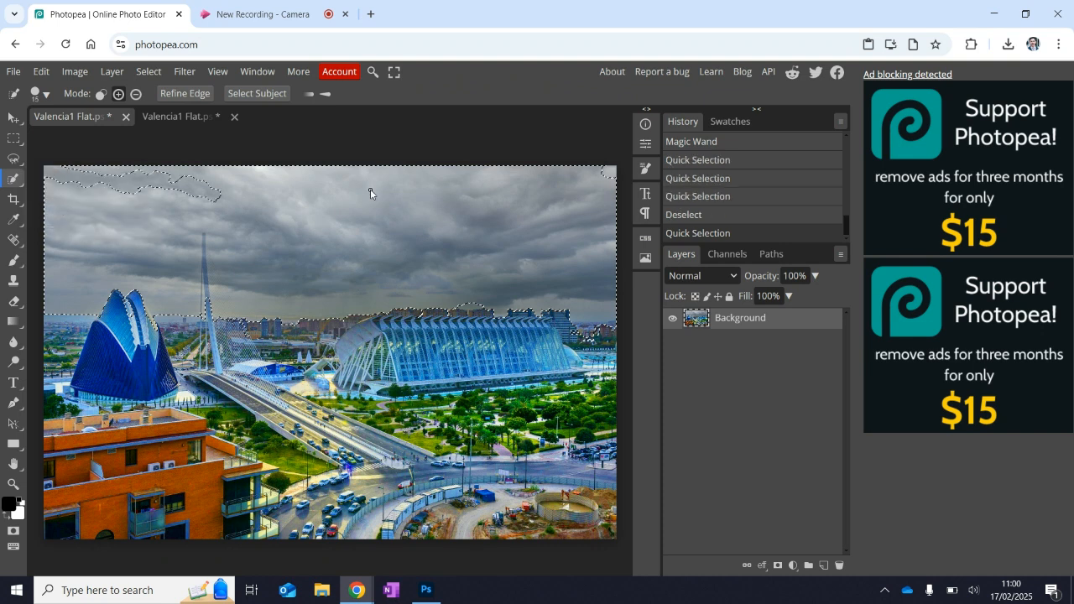
left_click_drag(83, 219, 107, 188)
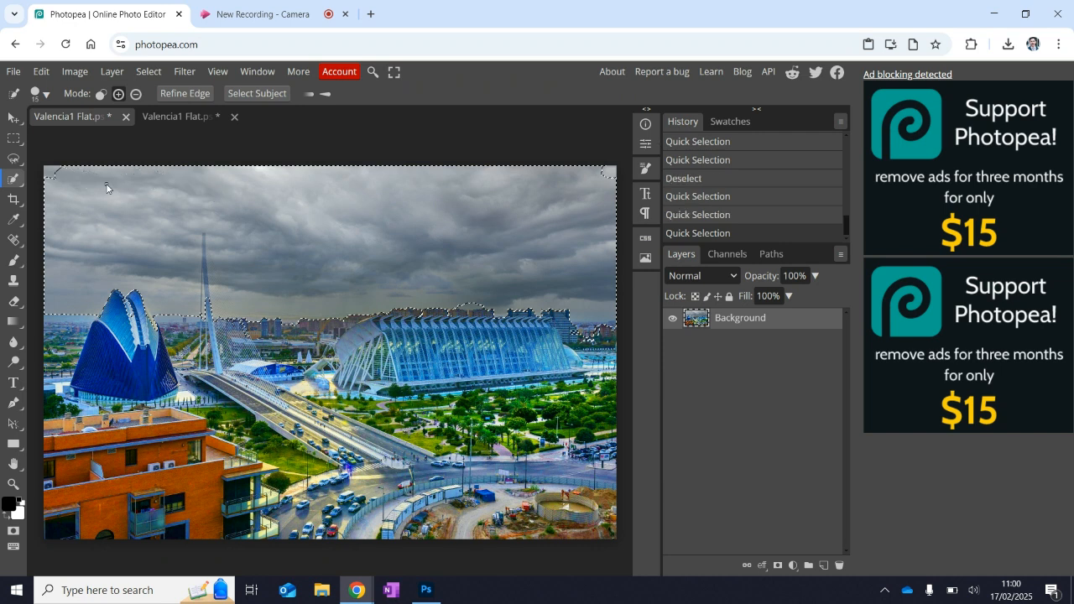
- Deselect the sky, then select and delete the dark middle clouds and the lighter upper clouds using the Magic Wand at tolerance 16
right_click(18, 183)
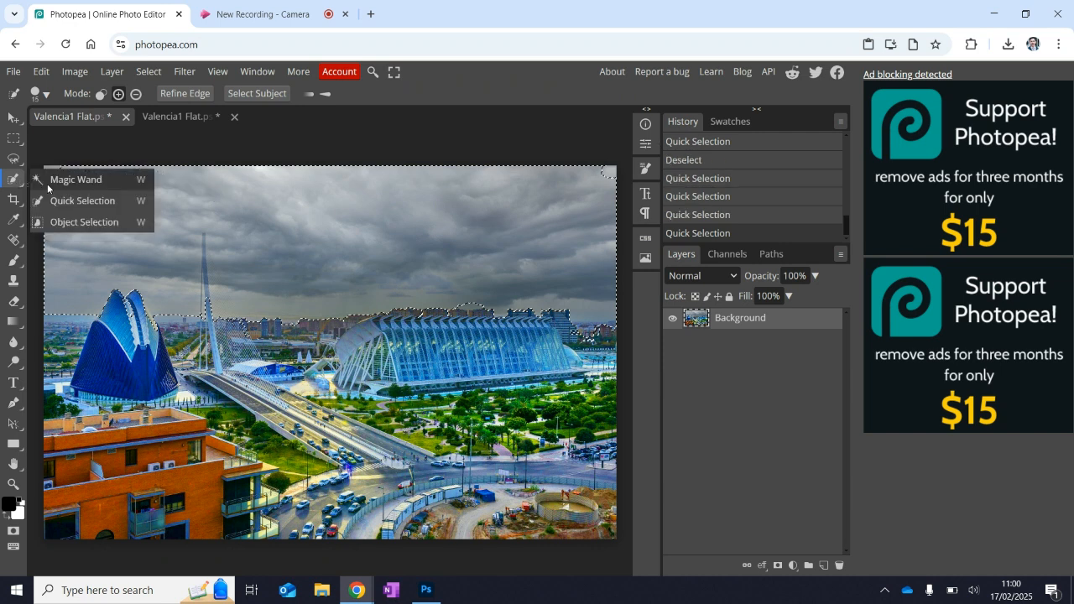
left_click(51, 179)
key("ctrl+d")
left_click(492, 227)
key("Delete")
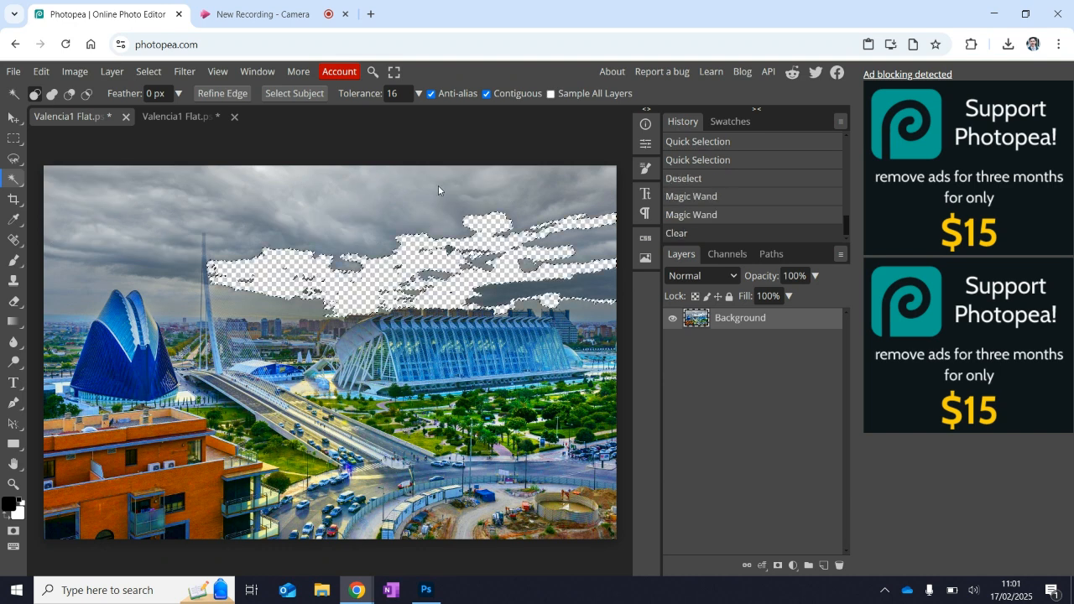
left_click(437, 224)
key("Delete")
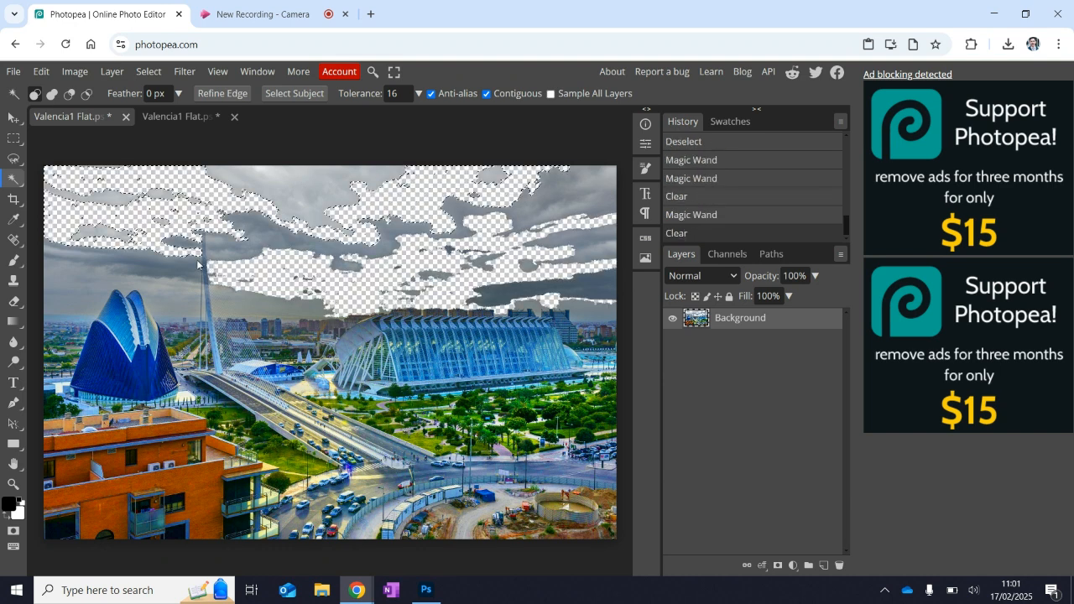
- Delete the dark clouds around the blue domed building and the clouds near the bridge mast's tip with the Magic Wand
left_click(84, 284)
key("Delete")
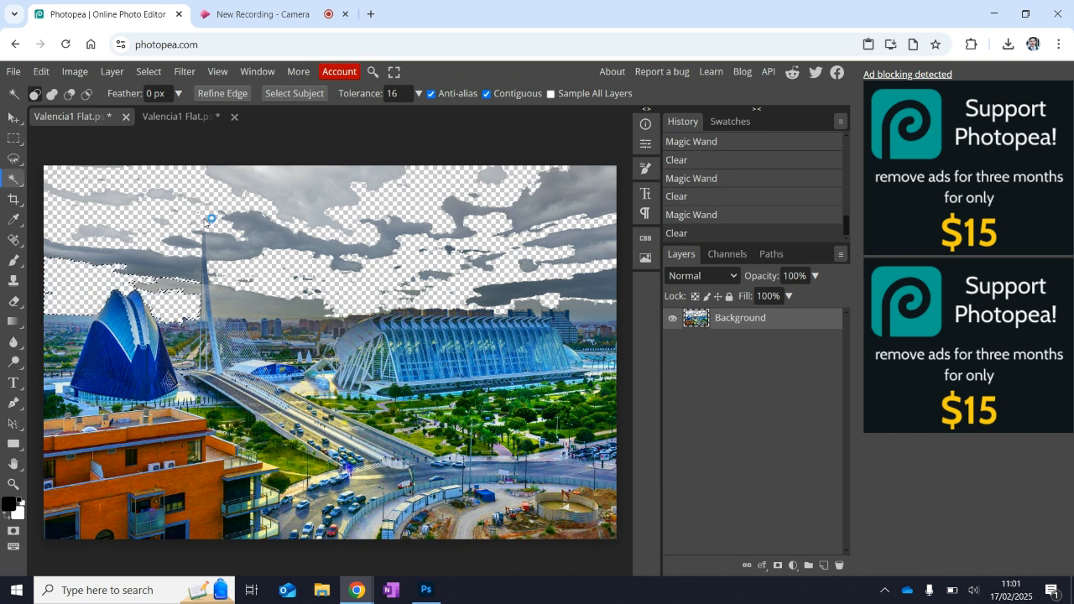
left_click(207, 220)
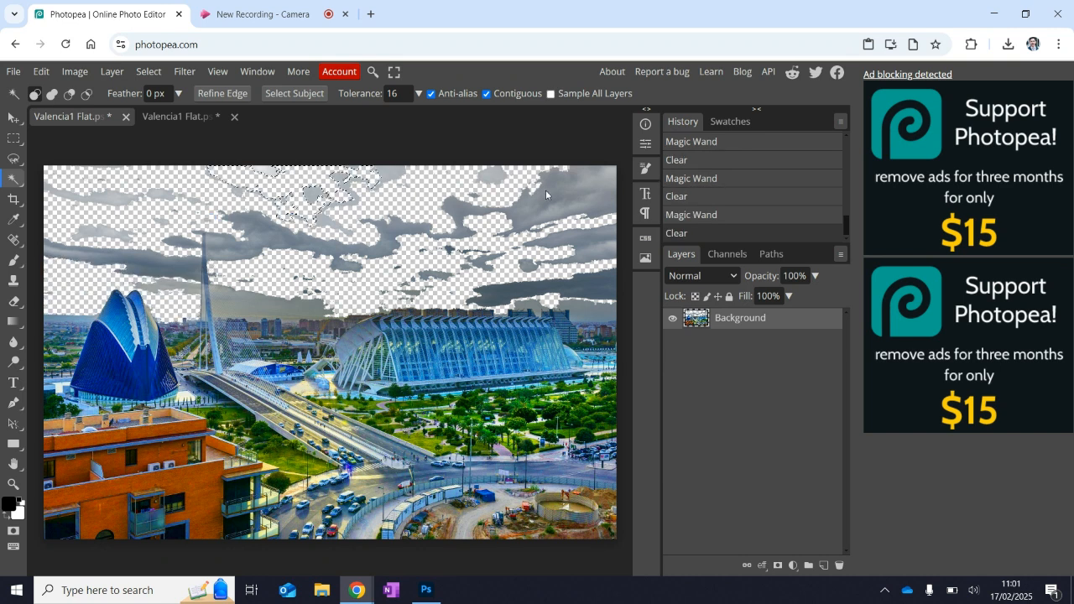
- Delete the sky right of the bridge mast, the strip above it and the clouds along the photo's left edge using rectangular selections
left_click(14, 139)
left_click_drag(231, 141, 646, 299)
key("Delete")
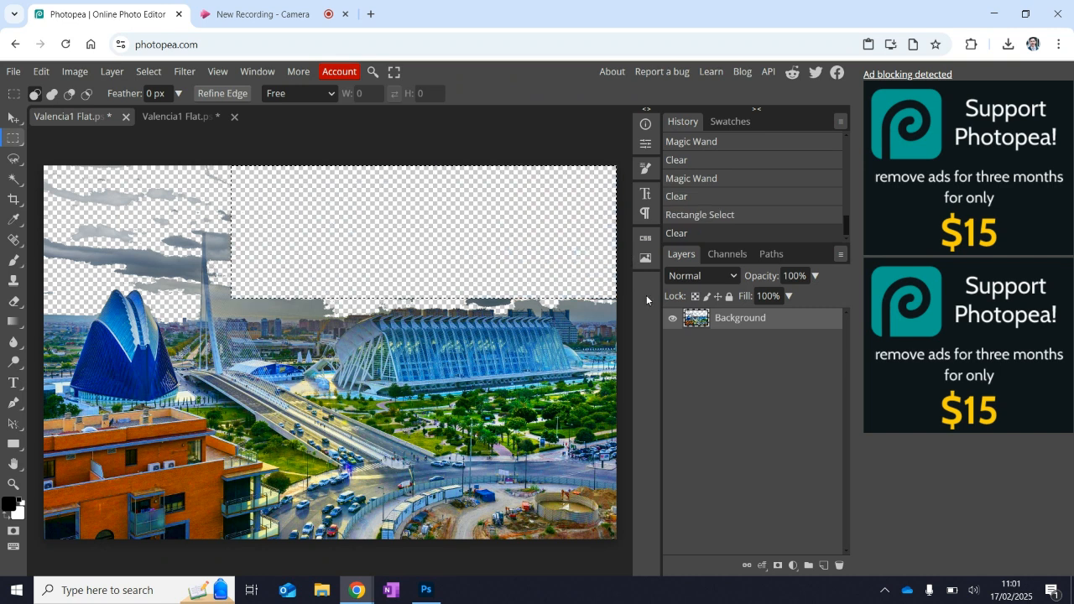
left_click_drag(45, 151, 297, 220)
key("Delete")
left_click_drag(37, 300, 95, 232)
key("Delete")
- Try deleting a rectangular area across the skyline and museum roof, and step back to before that deletion
left_click_drag(31, 189, 200, 286)
left_click_drag(358, 246, 477, 326)
key("Delete")
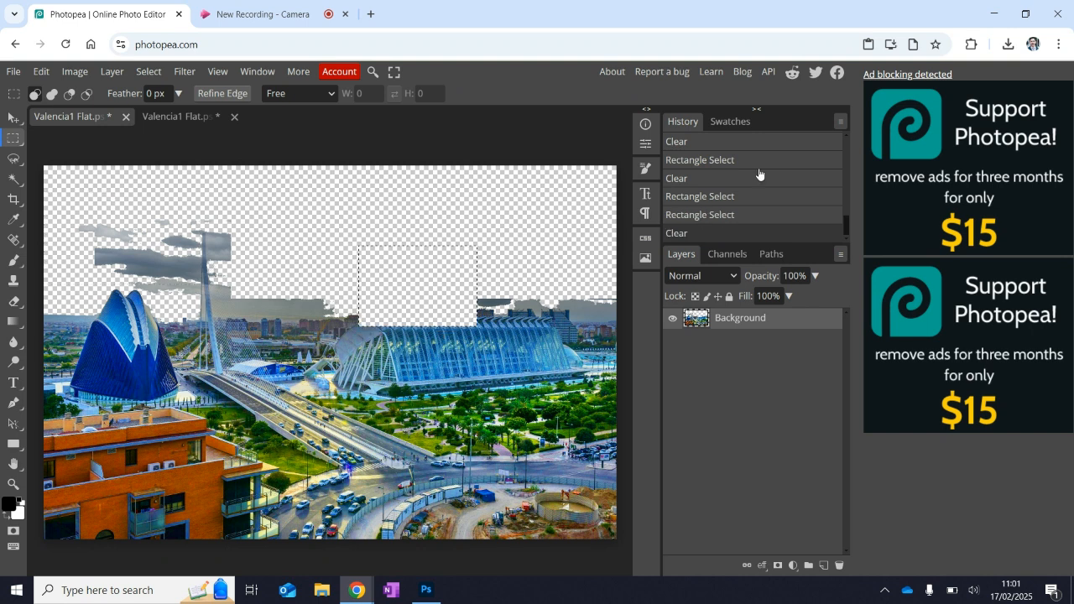
left_click(698, 214)
- Delete more of the leftover clouds around the bridge mast and above the domed building with rectangular selections, and deselect
left_click_drag(254, 208, 220, 276)
key("Delete")
left_click_drag(73, 204, 349, 306)
key("Delete")
key("Delete")
key("ctrl+d")
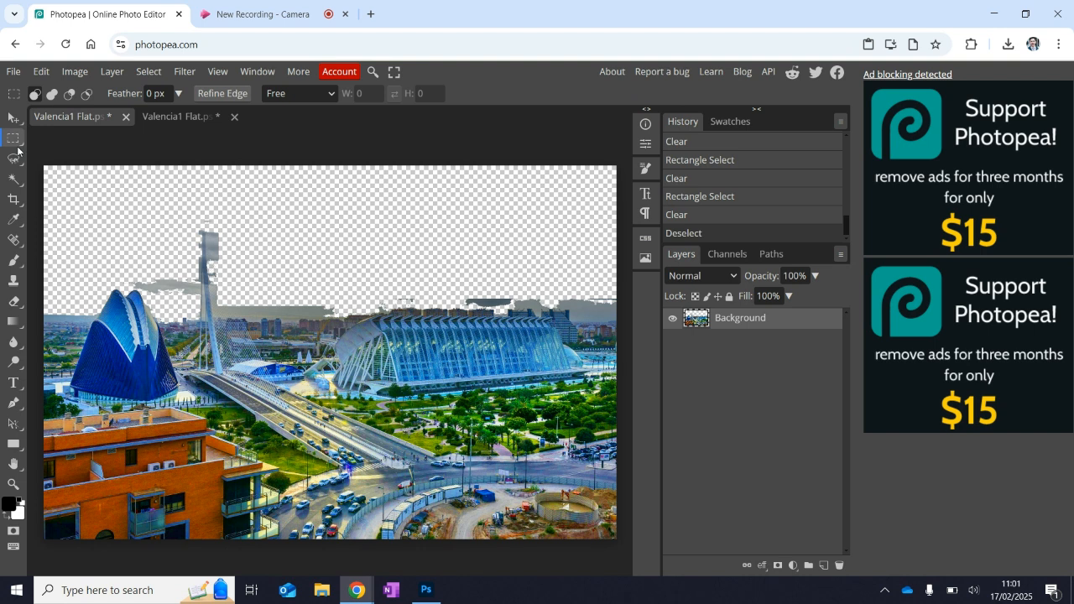
- Open the eveningsky image from the Downloads folder
left_click(14, 157)
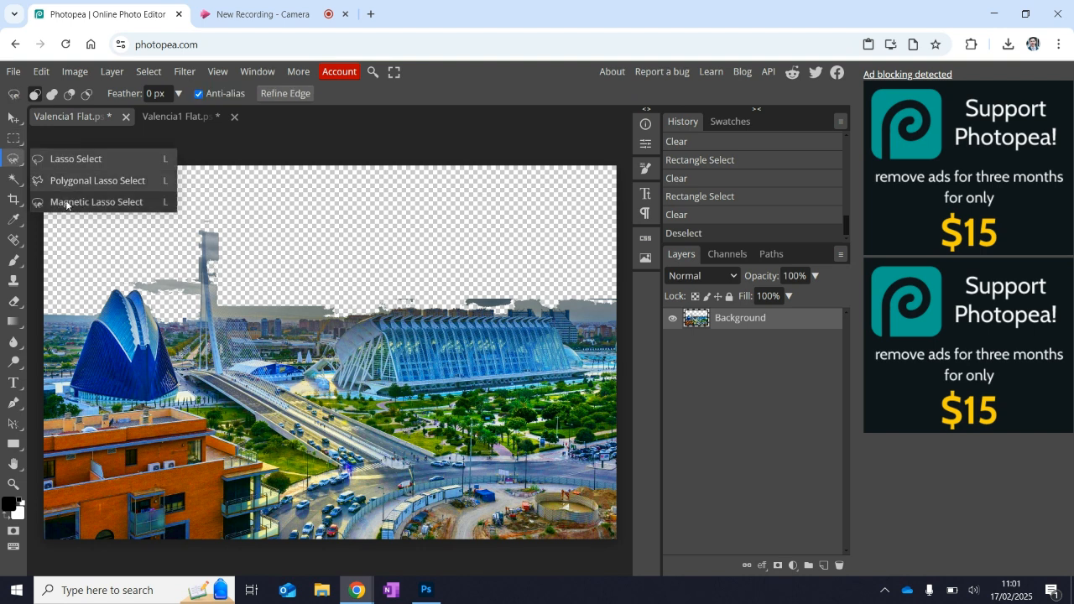
left_click(179, 118)
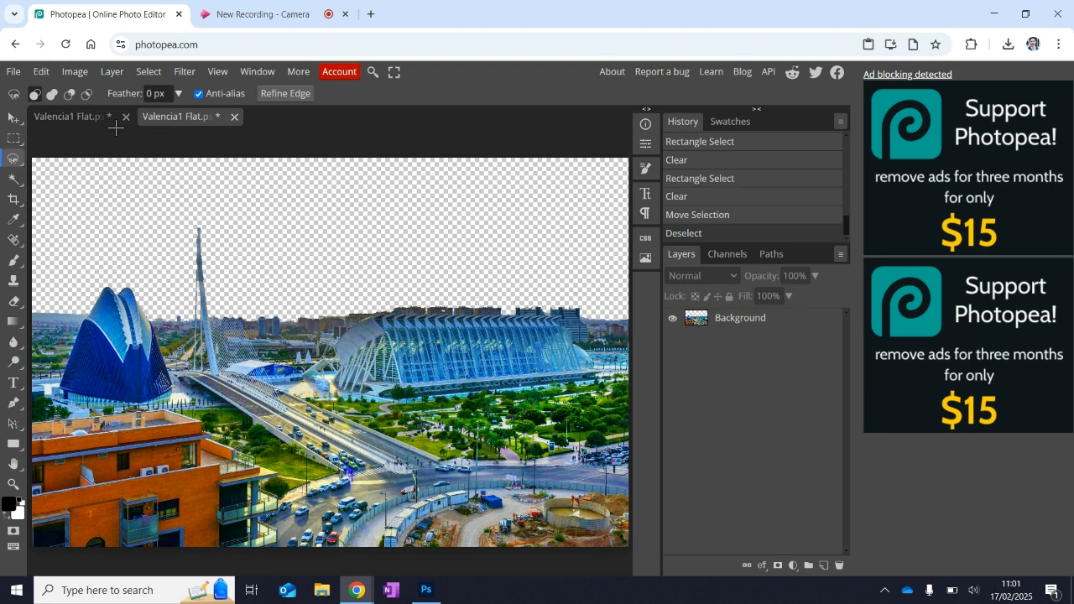
left_click(13, 71)
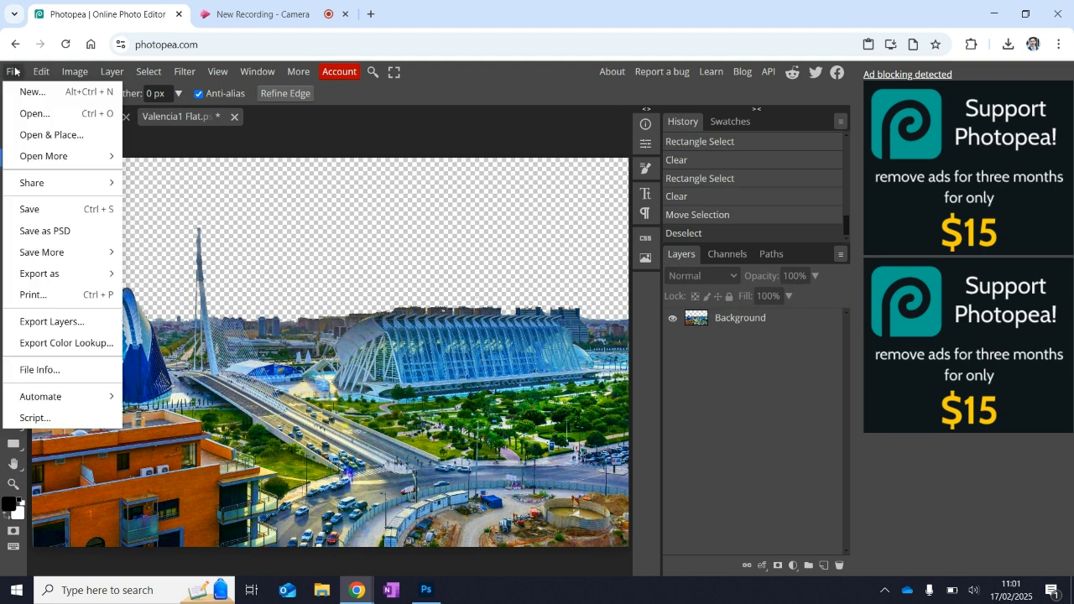
left_click(36, 111)
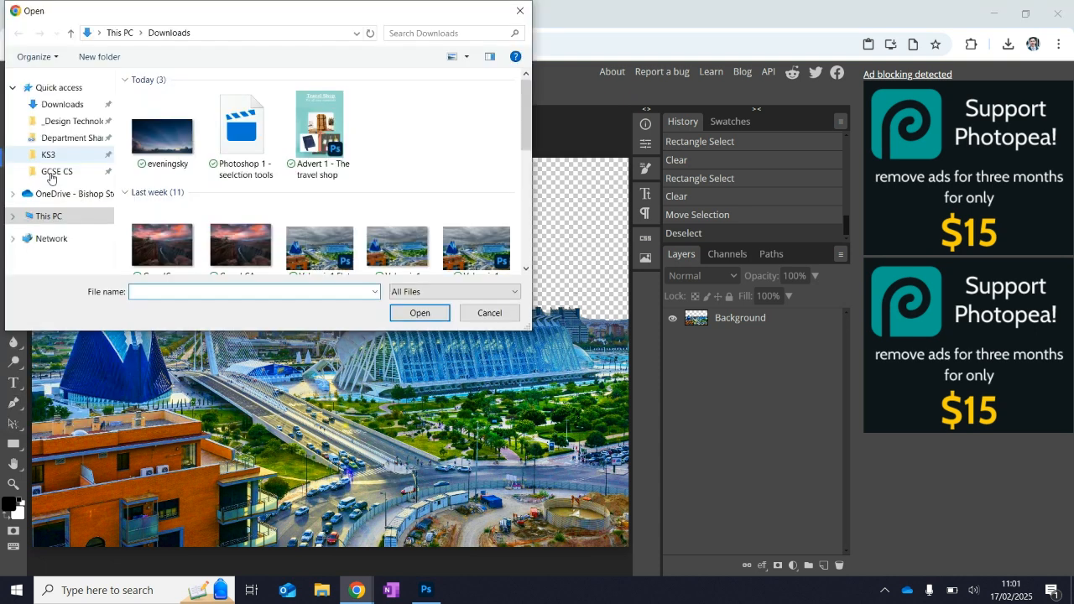
left_click(154, 157)
double_click(154, 157)
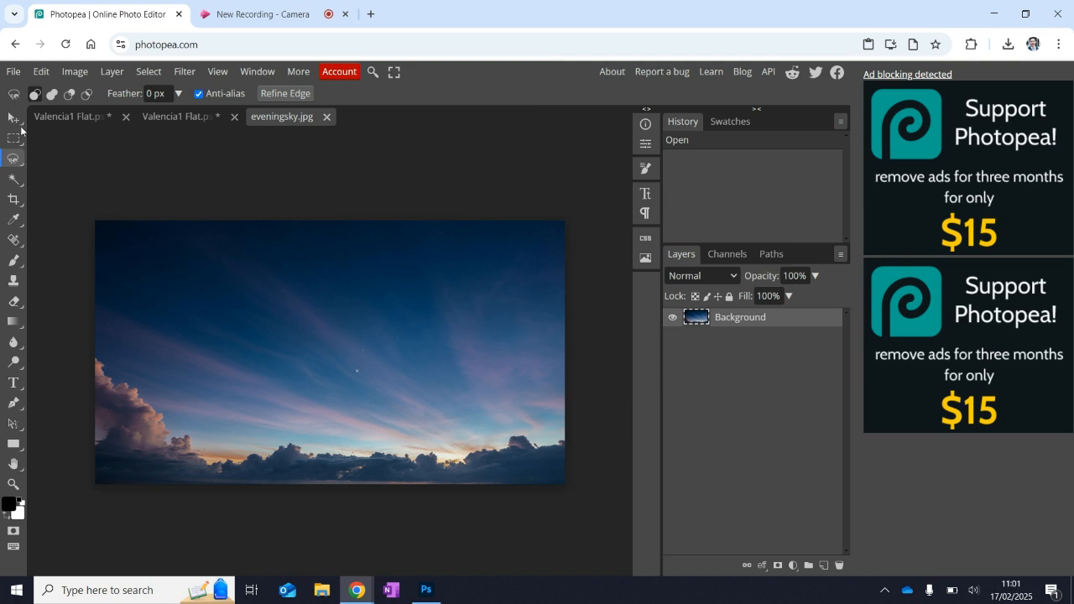
- Copy the whole evening sky image and paste it into the Valencia document that still has cloud remnants
key("ctrl+a")
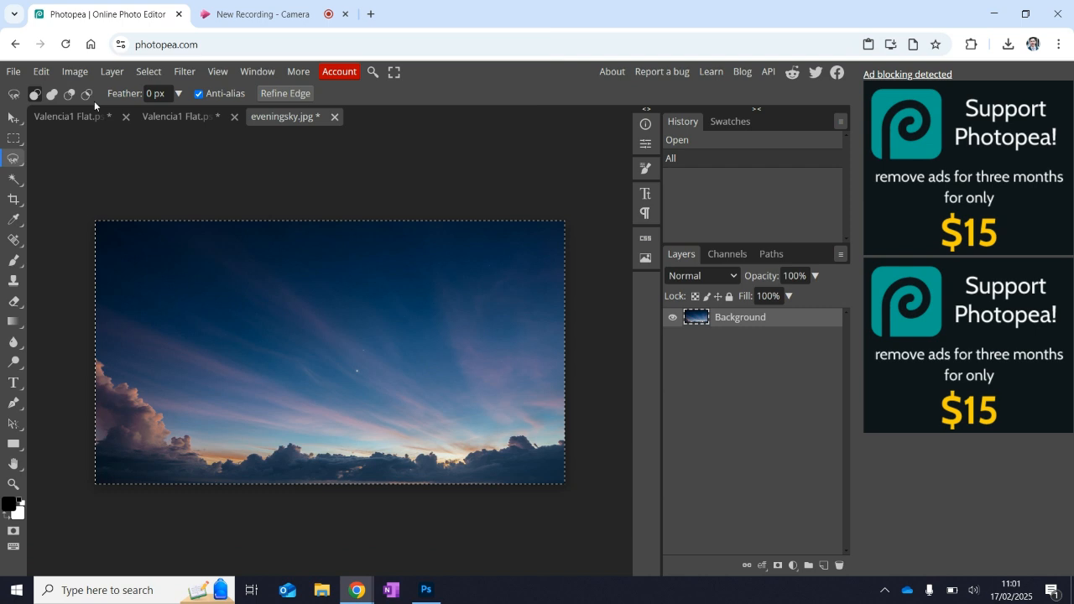
left_click(149, 71)
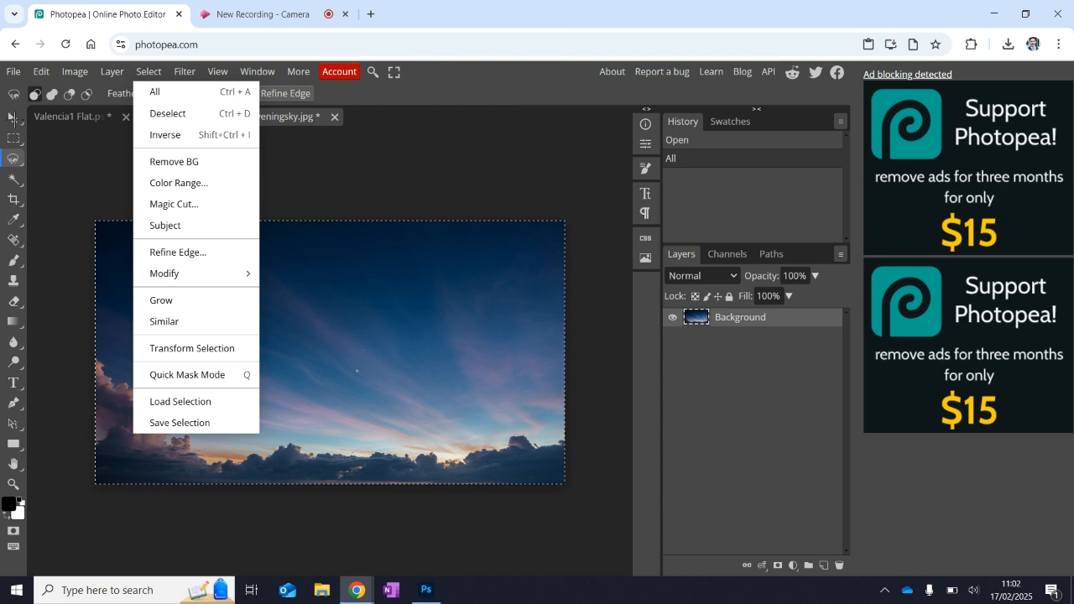
double_click(75, 116)
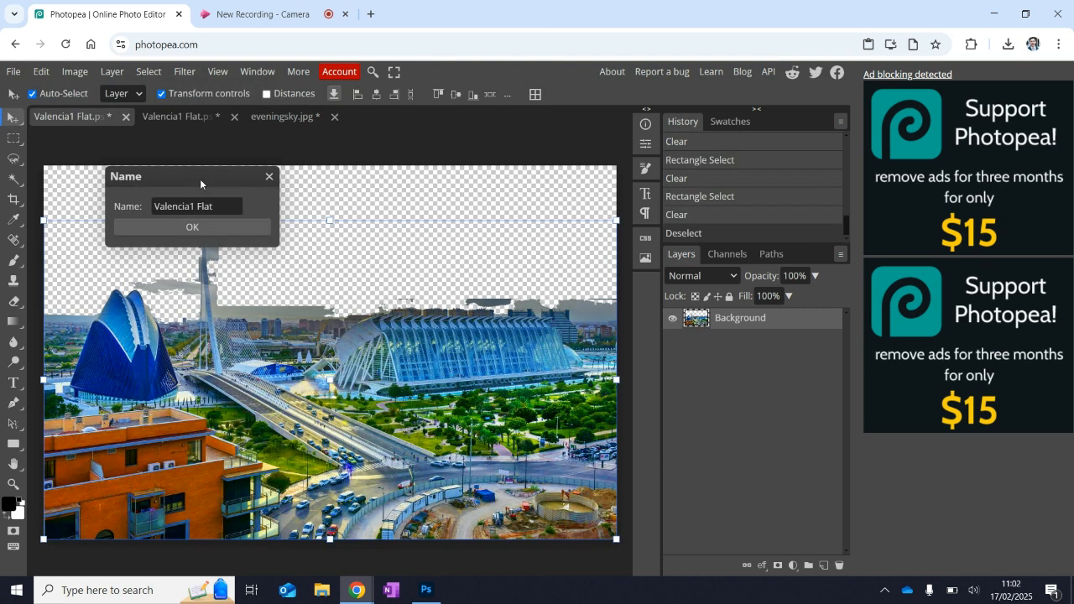
left_click(268, 173)
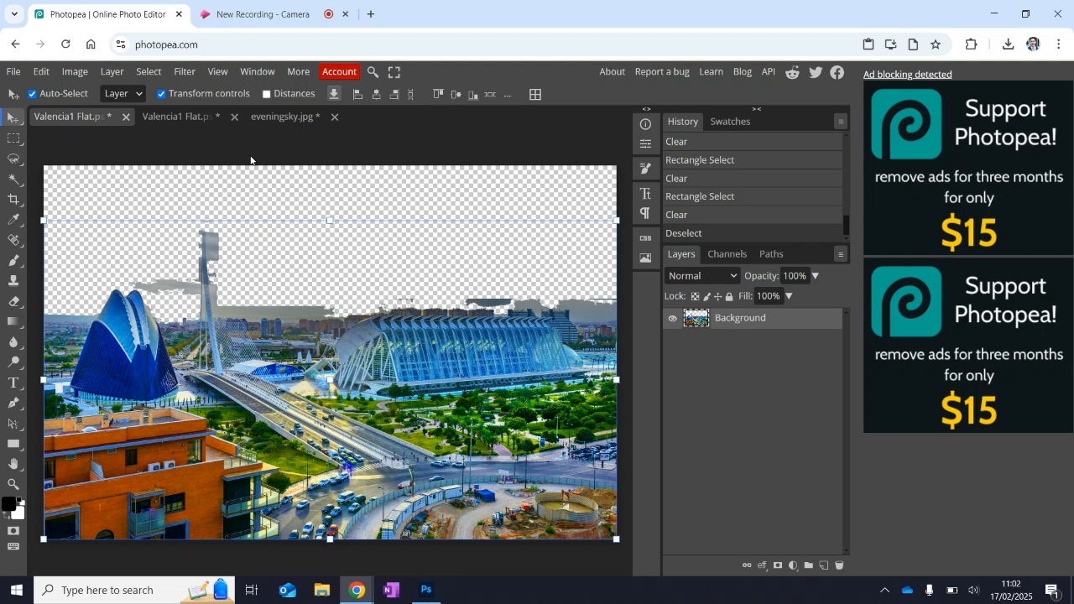
key("ctrl+v")
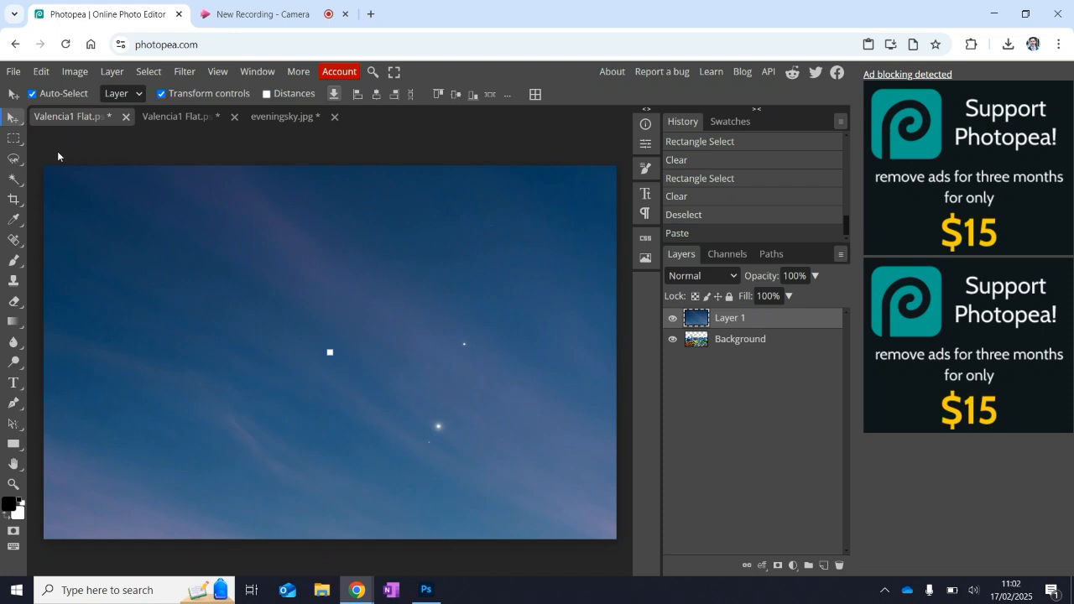
- Scale the pasted evening sky layer to 41.6% and position it over the upper part of the Valencia photo
left_click_drag(132, 247, 242, 248)
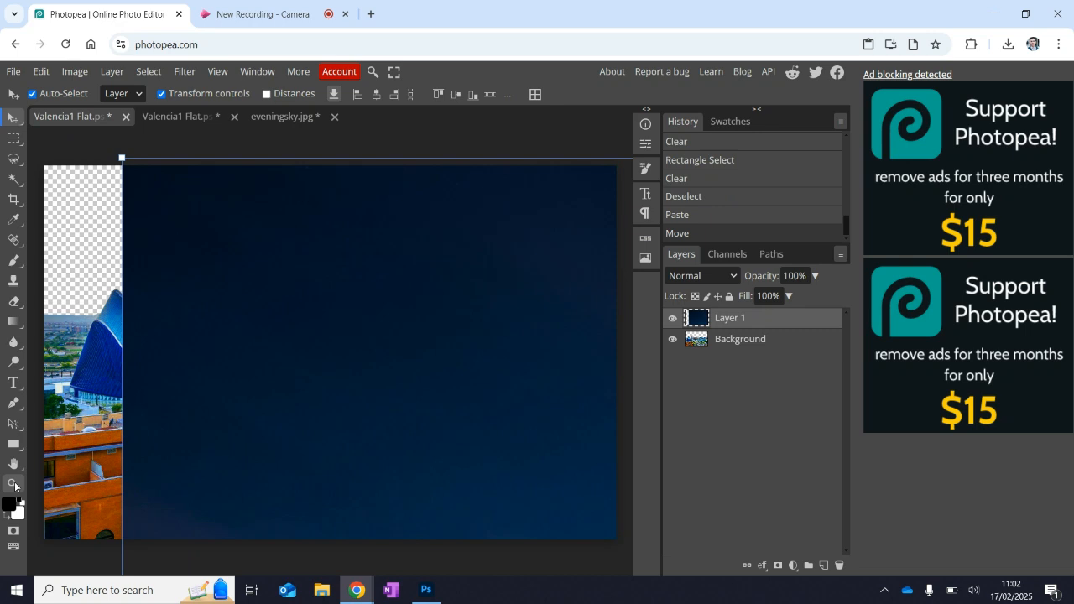
left_click(14, 485)
left_click(175, 94)
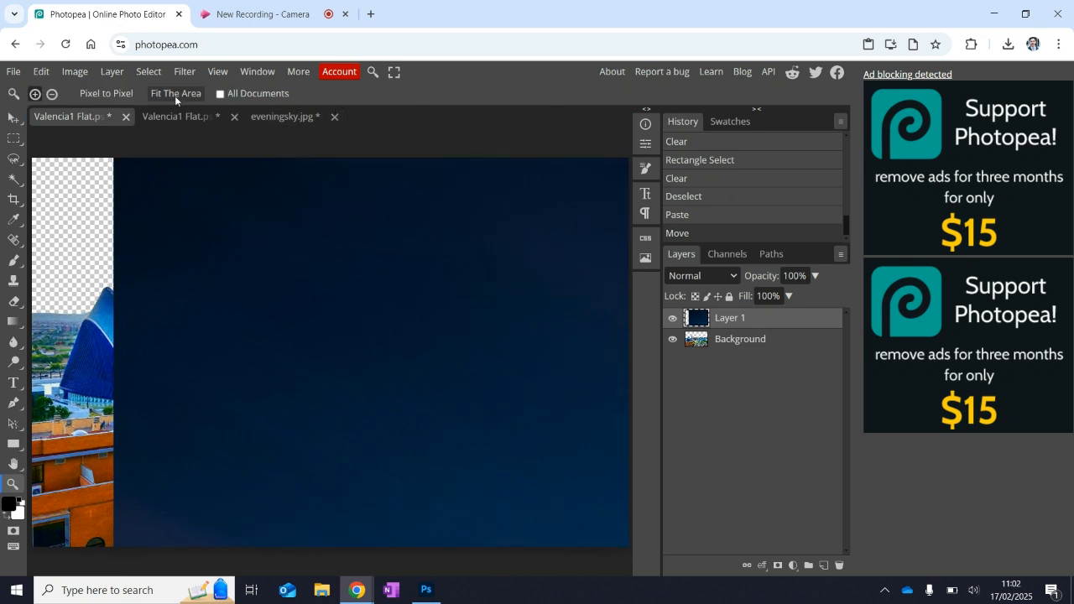
left_click(82, 168, "alt")
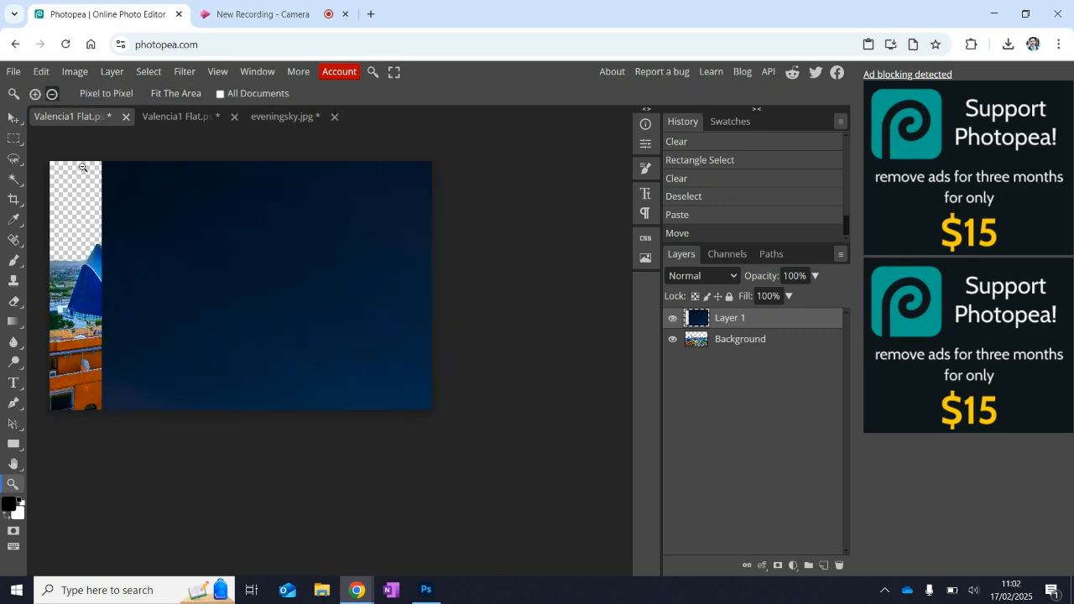
left_click(83, 168, "alt")
left_click(62, 157, "alt")
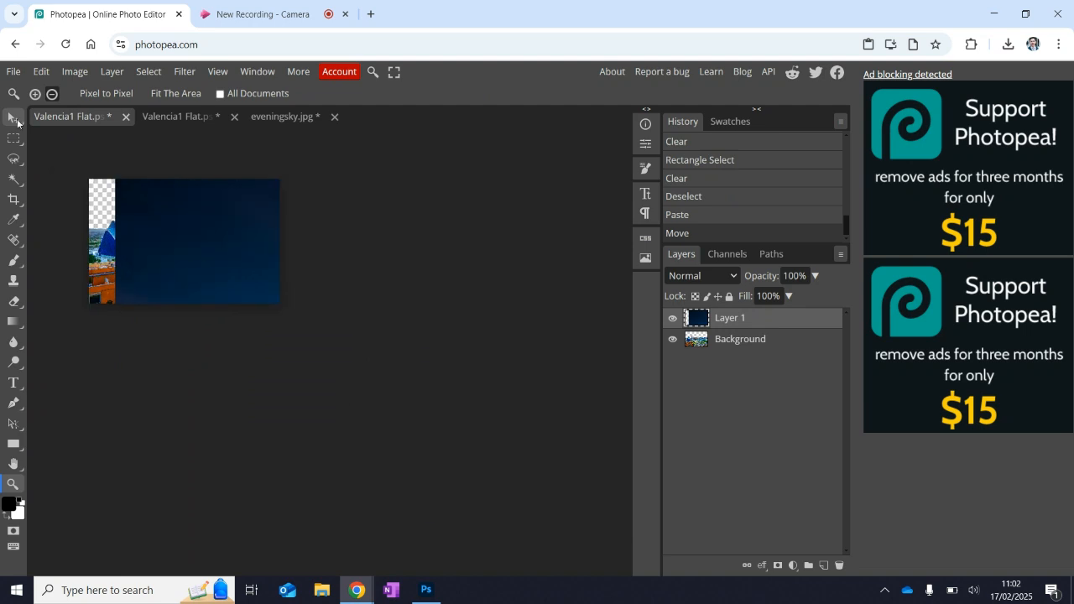
left_click(13, 118)
left_click_drag(114, 178, 336, 304)
left_click_drag(482, 380, 281, 295)
left_click_drag(334, 347, 115, 185)
left_click_drag(264, 244, 322, 276)
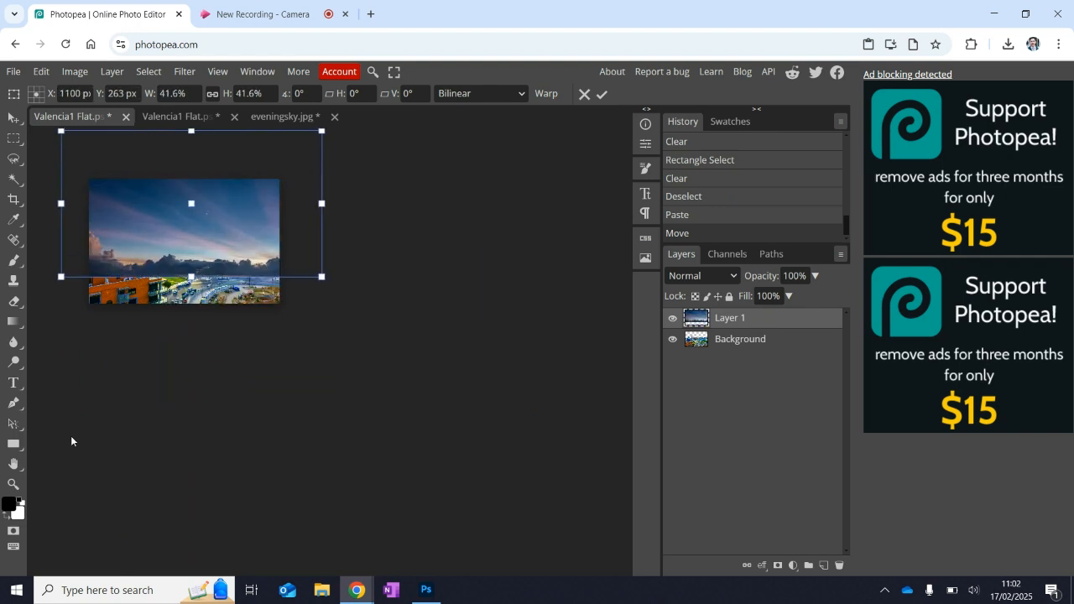
double_click(13, 484)
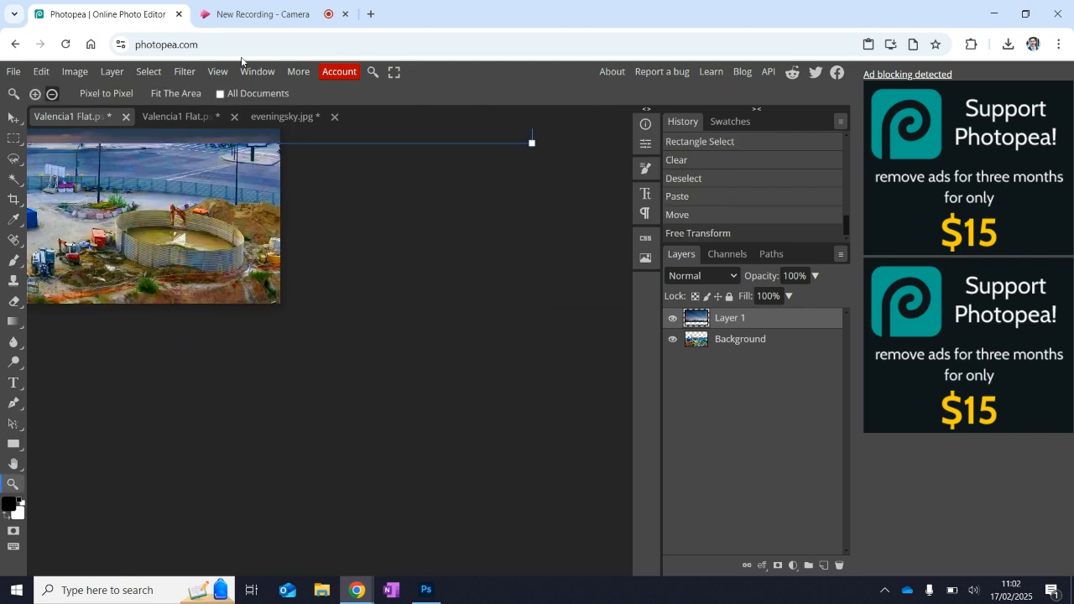
- Move the evening sky layer down and to the right over the Valencia photo, with the whole image fitted in view
left_click(184, 71)
left_click(162, 96)
left_click(13, 118)
left_click_drag(294, 272, 349, 311)
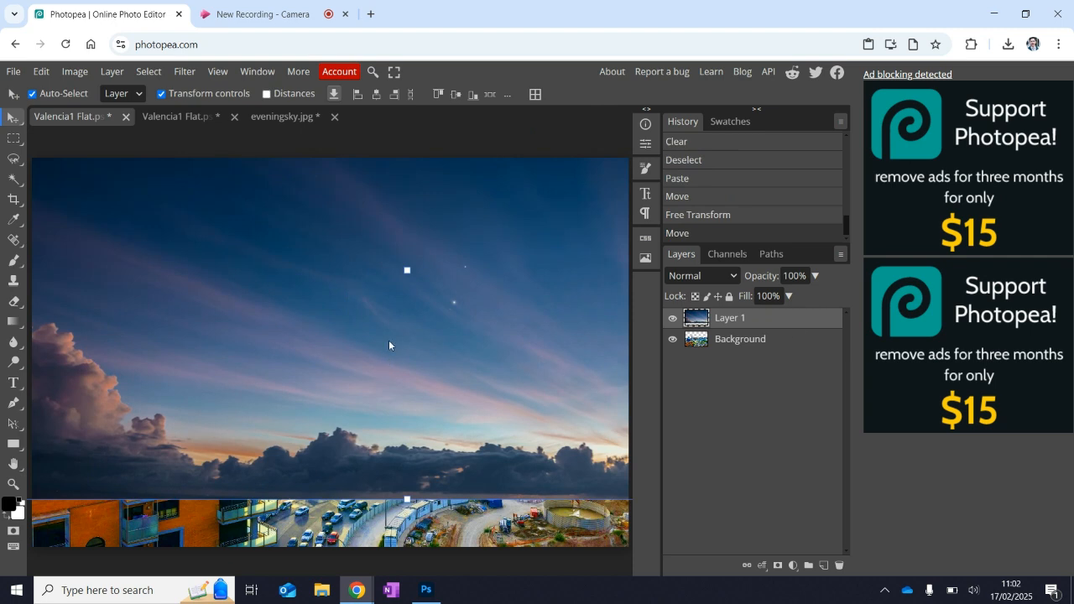
- Lower the evening sky layer's opacity to 62% and nudge it slightly over the city
left_click(815, 275)
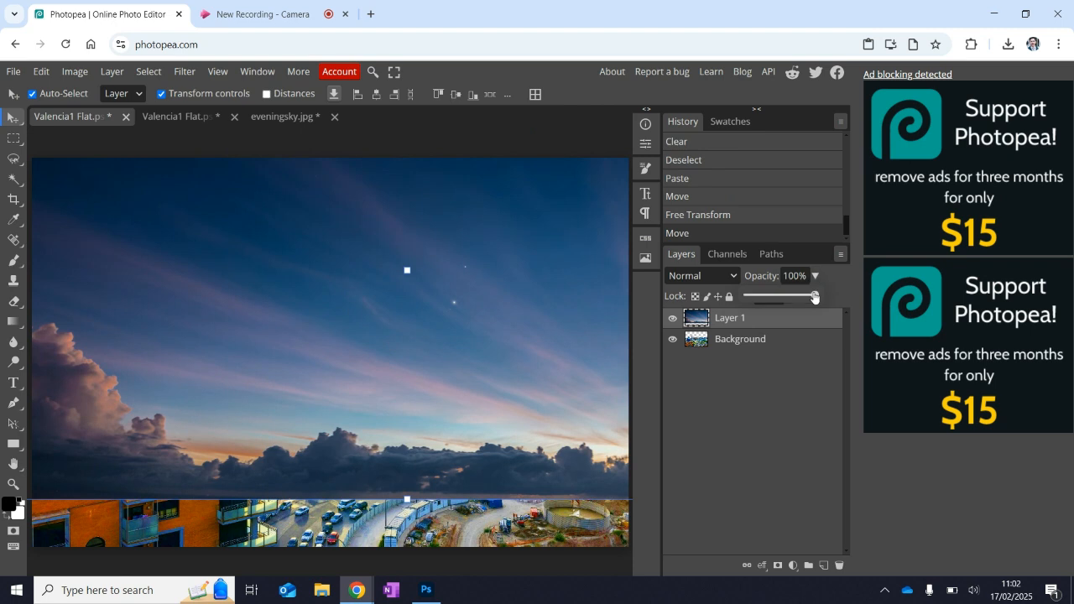
left_click_drag(814, 297, 789, 300)
mouse_move(477, 294)
left_mouse_down()
mouse_move(426, 279)
mouse_move(459, 291)
left_mouse_up()
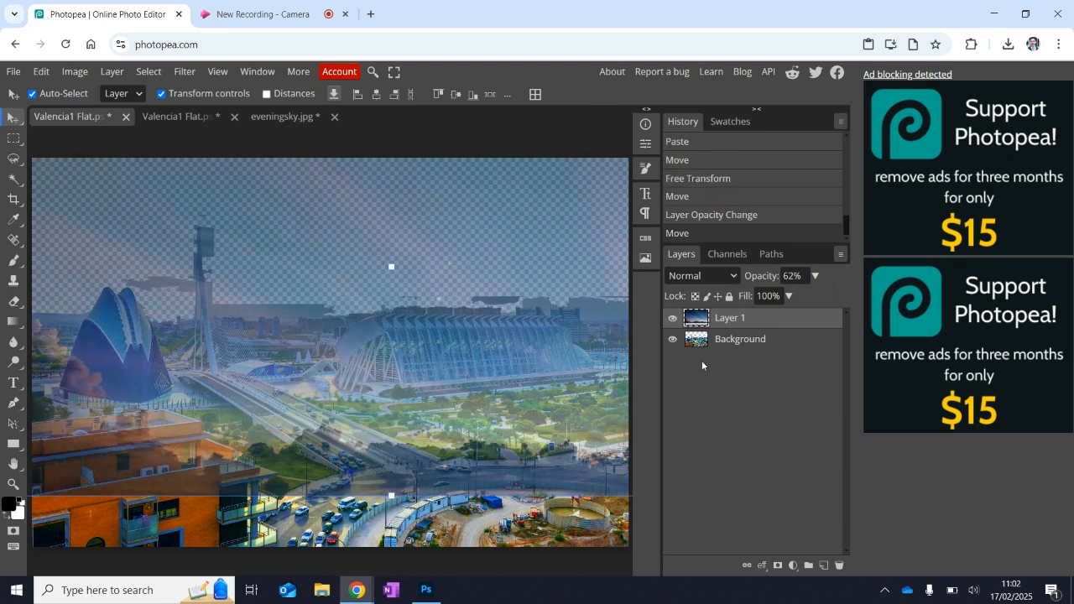
- Place the evening sky layer beneath the Background layer at 100% opacity and shift it up and to the left
left_click_drag(736, 324, 738, 348)
left_click_drag(819, 278, 831, 322)
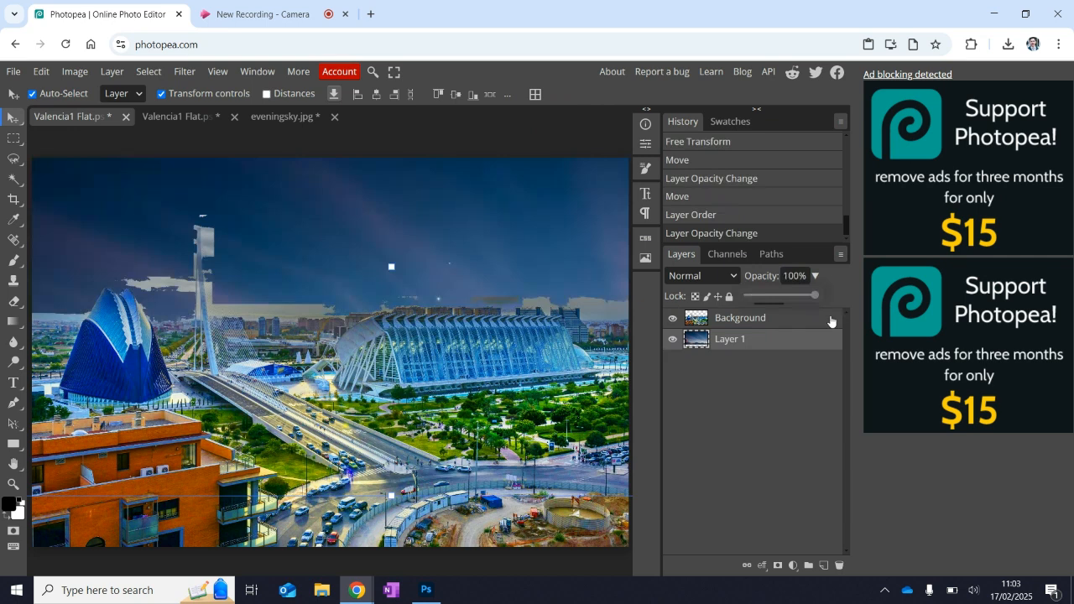
mouse_move(468, 205)
left_mouse_down()
mouse_move(419, 156)
mouse_move(334, 147)
left_mouse_up()
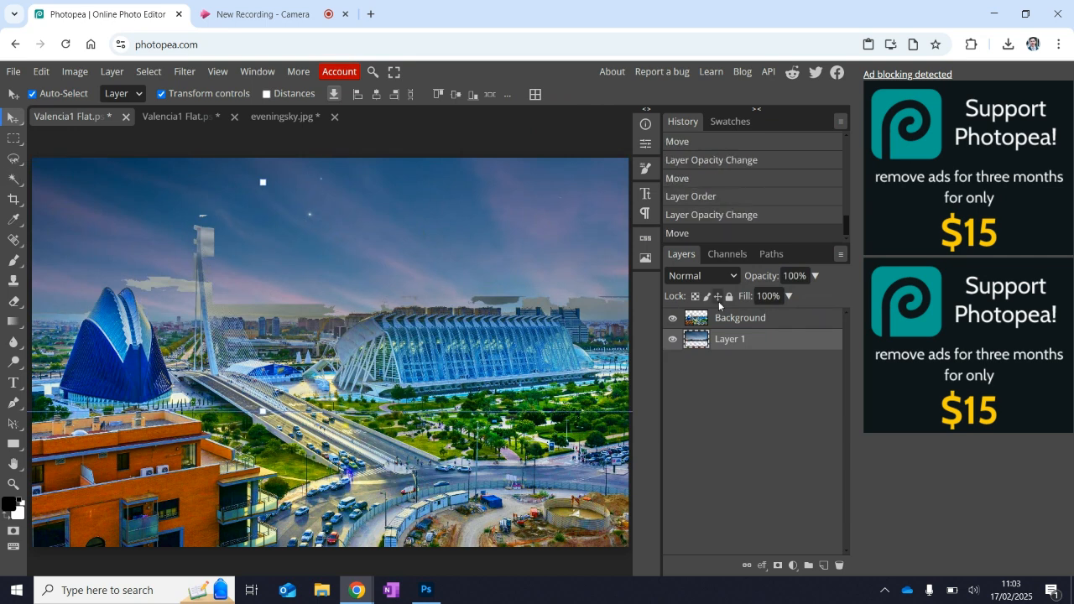
- Try selecting the leftover clouds beside the mast and above the skyline on the Background layer with Quick Selection, and deselect
left_click(733, 319)
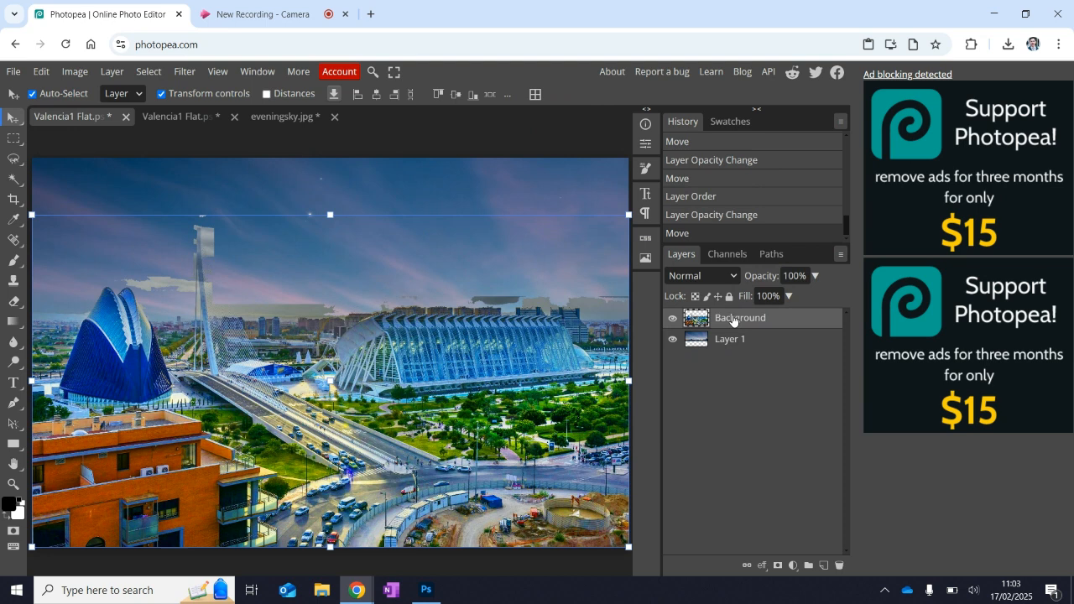
left_click(14, 159)
right_click(13, 159)
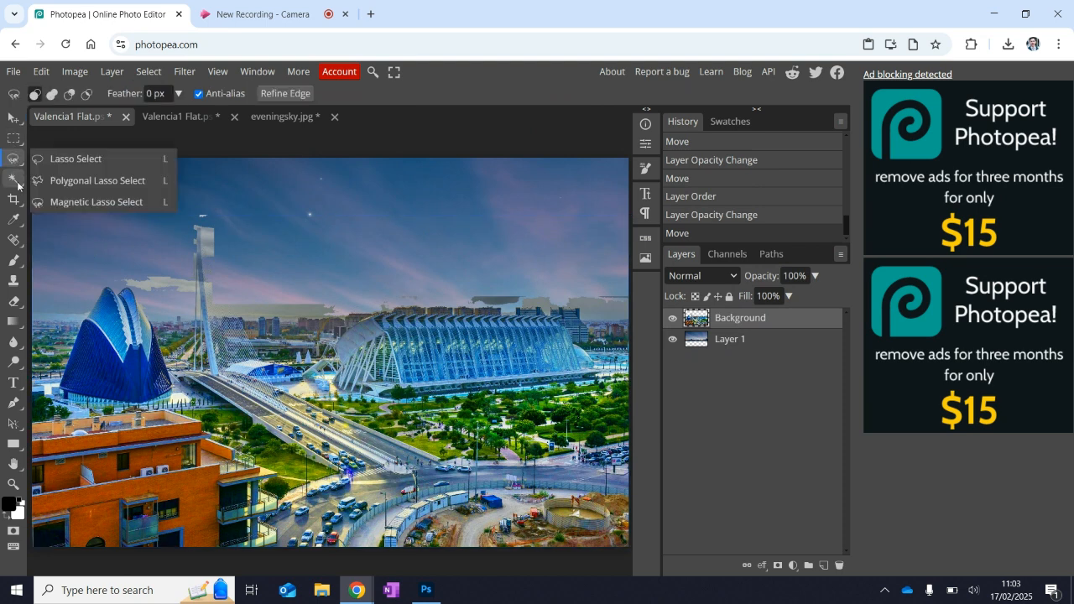
right_click(17, 183)
left_click(54, 200)
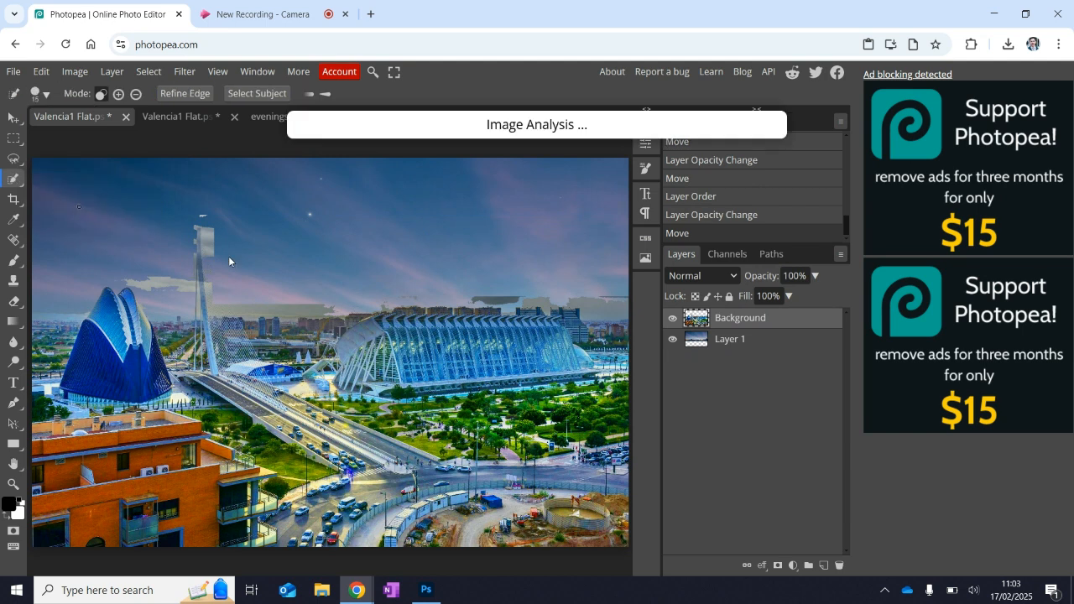
left_click_drag(227, 246, 216, 245)
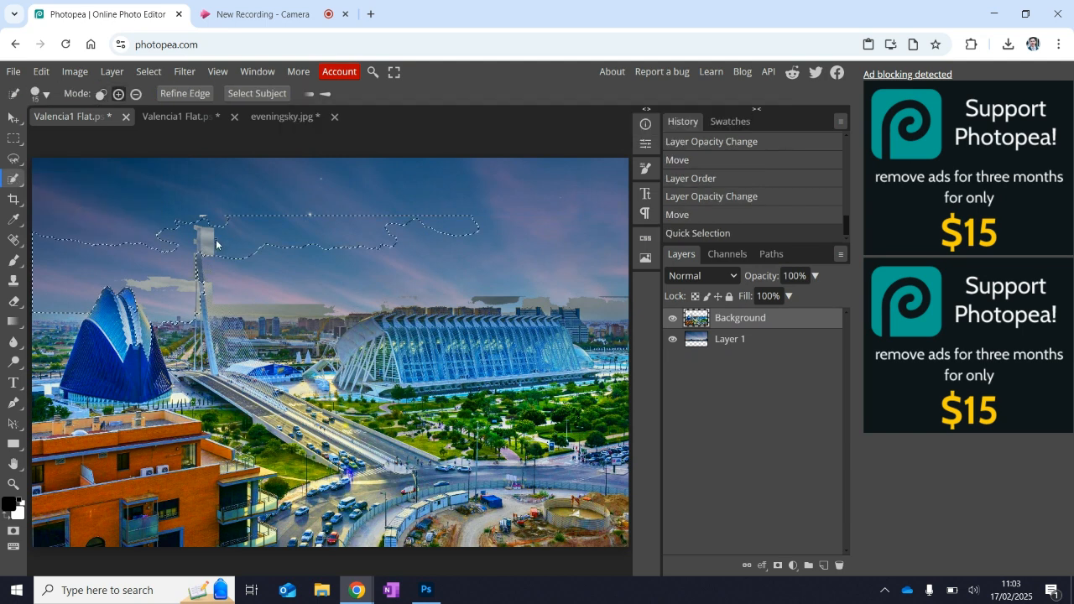
left_click(268, 312)
key("ctrl+d")
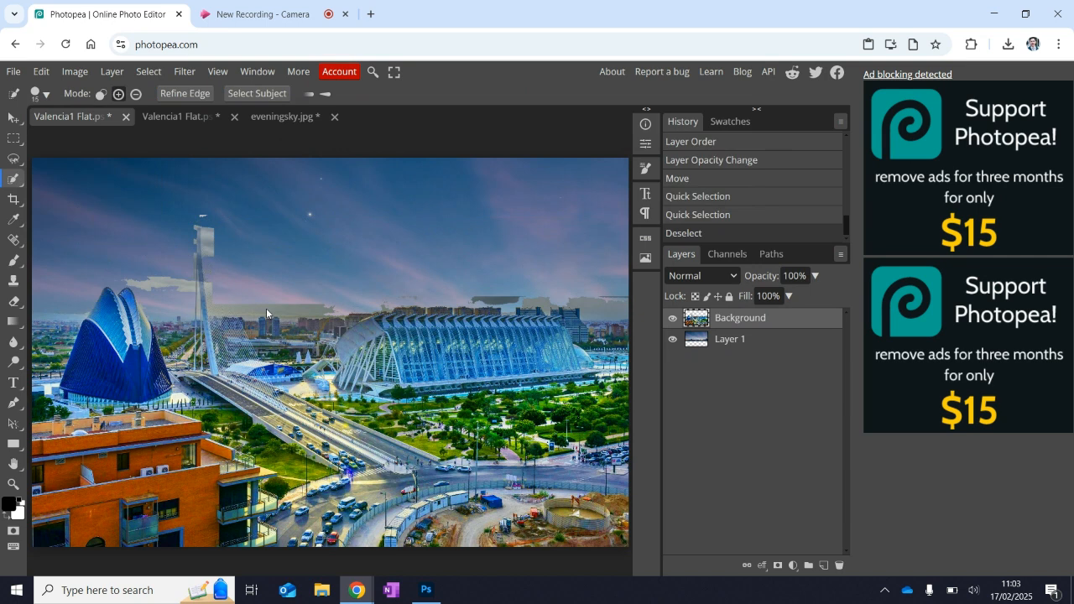
- Retry Quick Selection on the grey cloud strip above the skyline, and undo the last selection
left_click(266, 308)
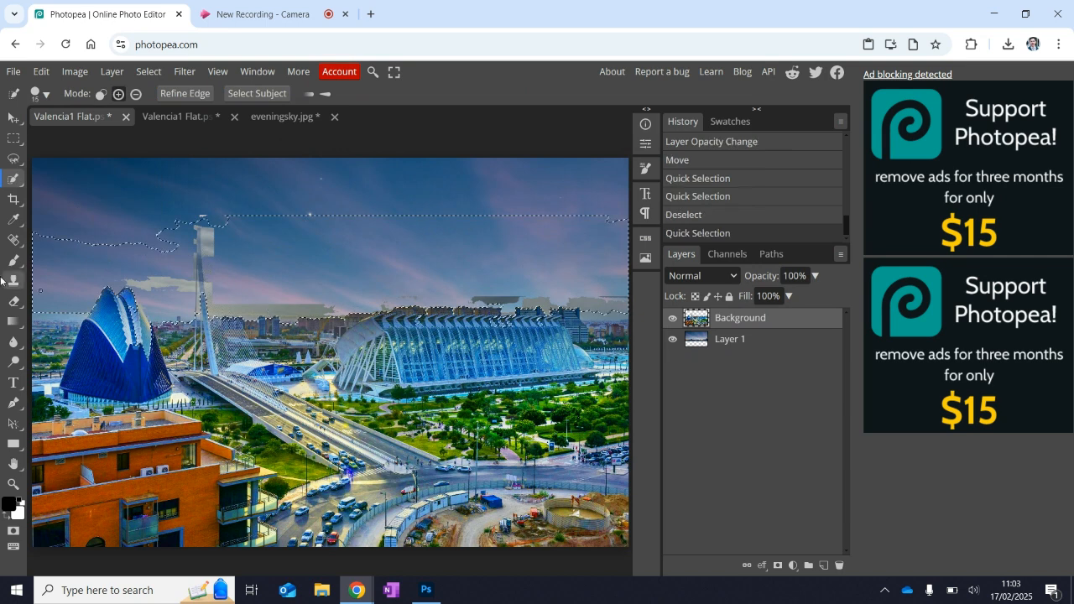
left_click(14, 180)
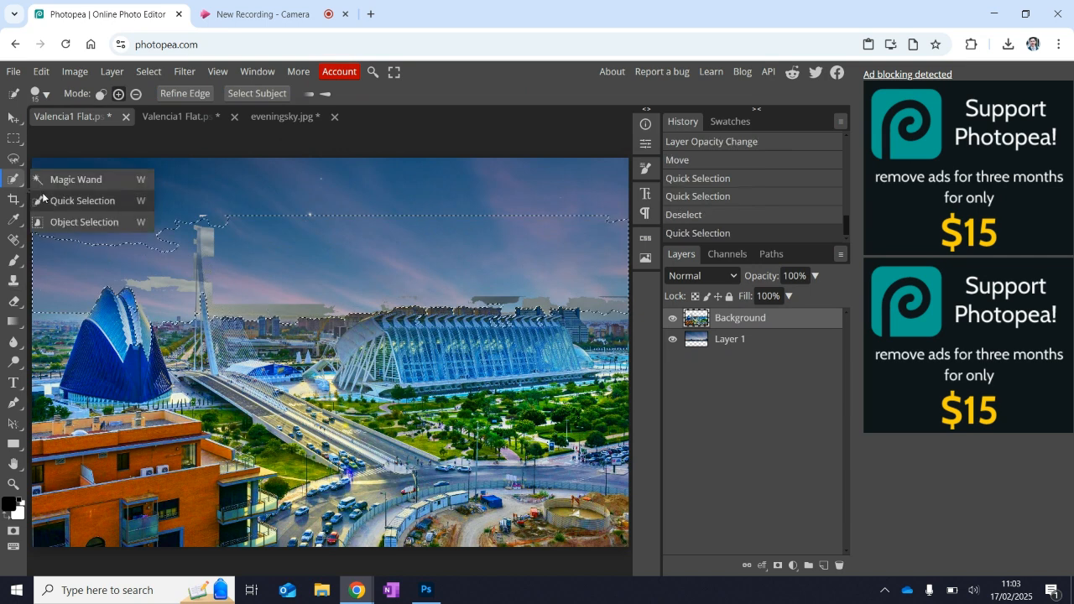
left_click(42, 192)
left_click_drag(264, 330, 259, 309)
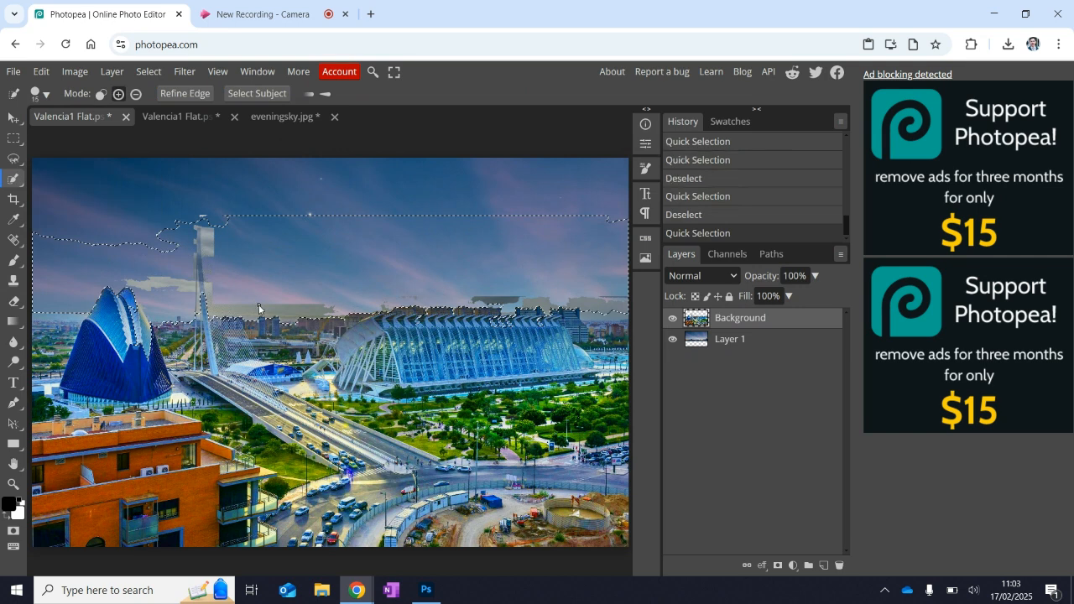
key("ctrl+z")
- Switch to the second Valencia document with the fully cleared sky and paste the evening sky image into it
left_click(151, 119)
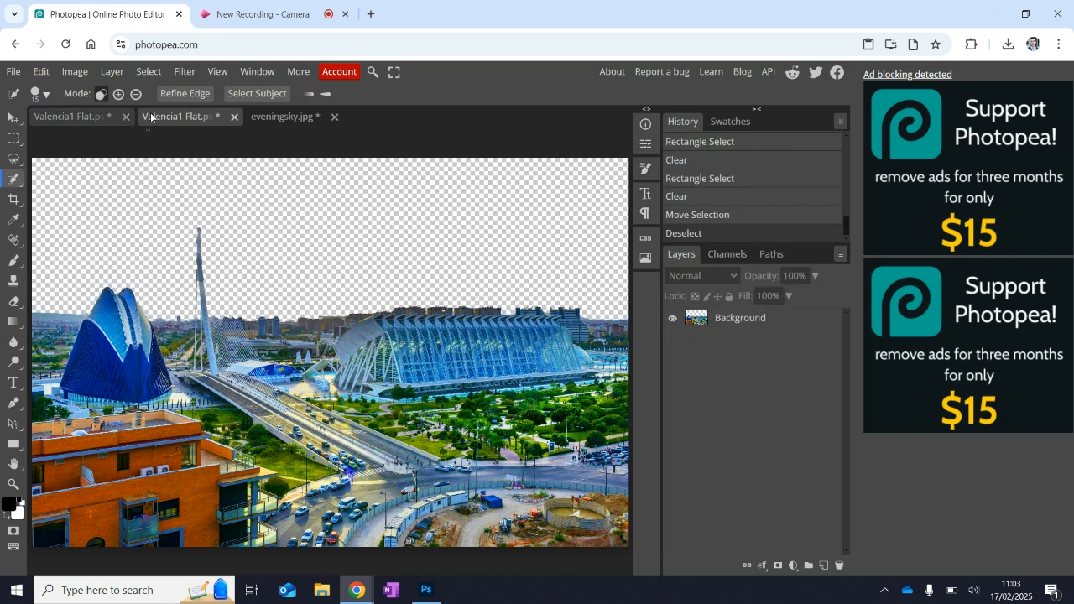
left_click(90, 117)
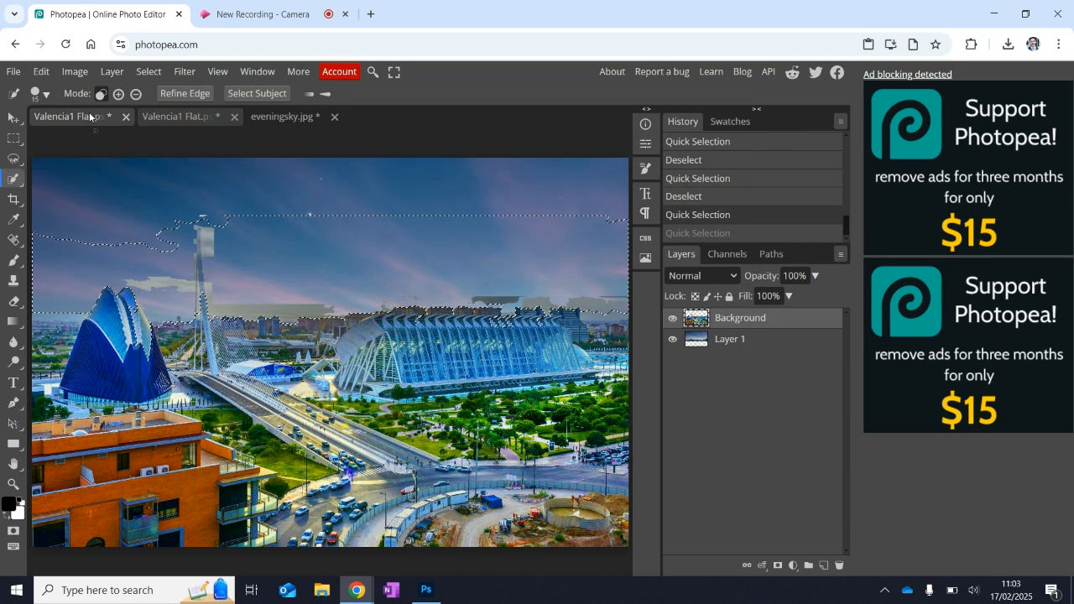
left_click(12, 119)
left_click(244, 190)
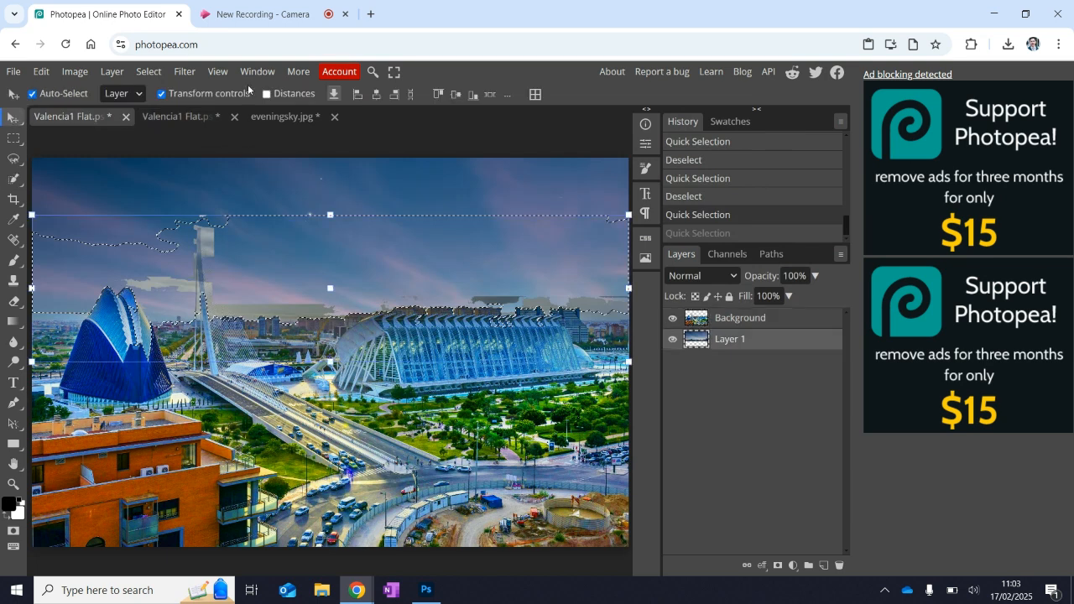
left_click(282, 118)
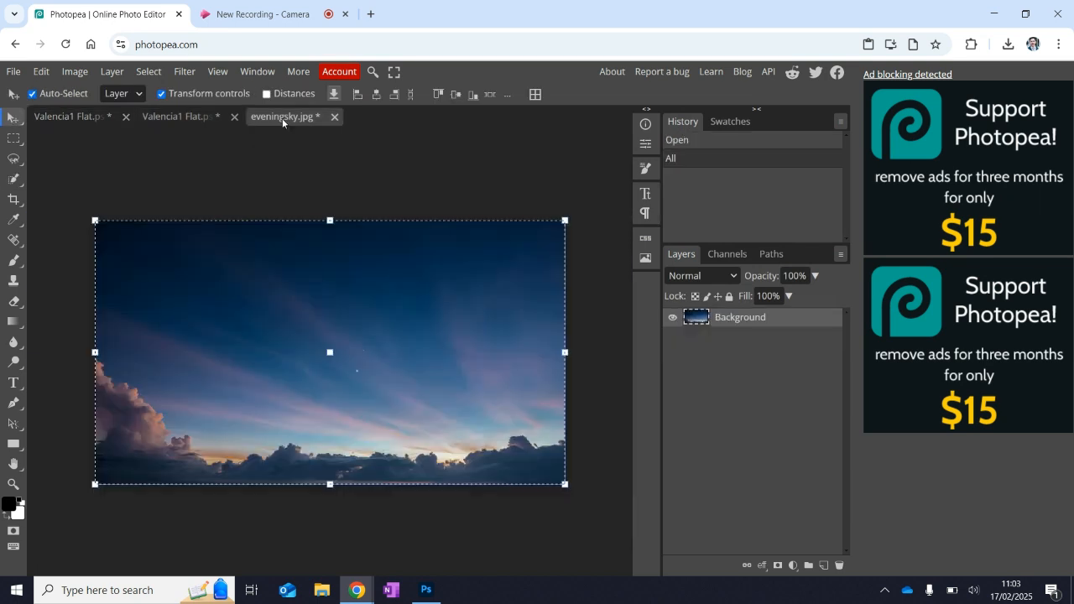
double_click(157, 116)
left_click(270, 176)
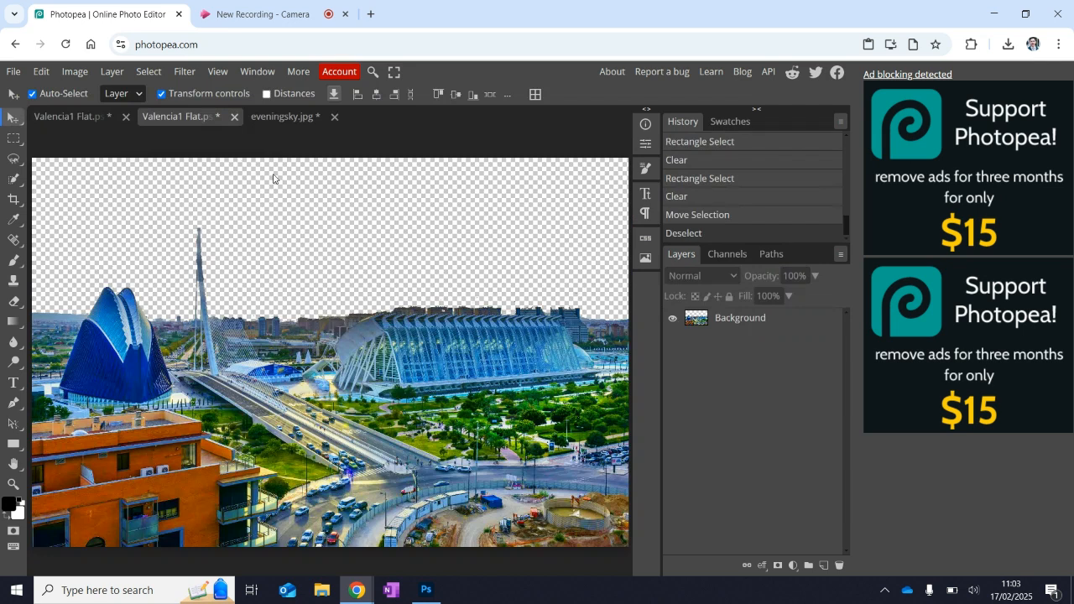
key("ctrl+v")
- Move and enlarge the pasted evening sky layer until it covers the whole cleared sky area
left_click_drag(193, 223, 571, 470)
left_click_drag(164, 229, 331, 372)
left_click_drag(455, 461, 207, 305)
left_click_drag(47, 170, 369, 439)
left_click_drag(487, 475, 132, 241)
left_click_drag(45, 140, 411, 345)
left_click_drag(488, 436, 38, 137)
- Reorder the evening sky layer beneath the Background layer and shift the sky slightly up and to the left behind the city
left_click_drag(737, 334, 732, 353)
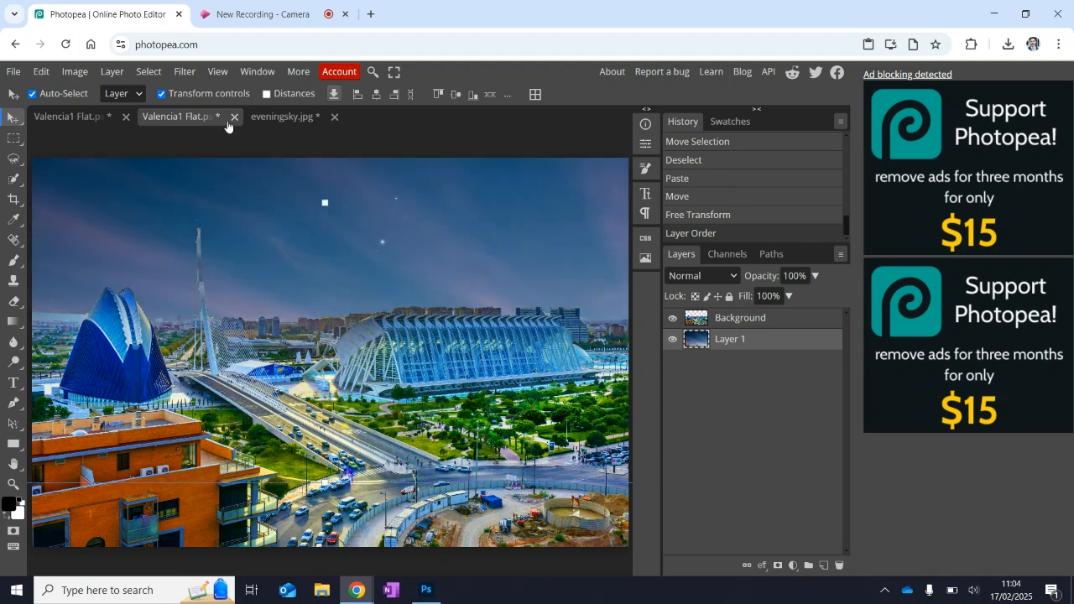
left_click_drag(227, 126, 189, 93)
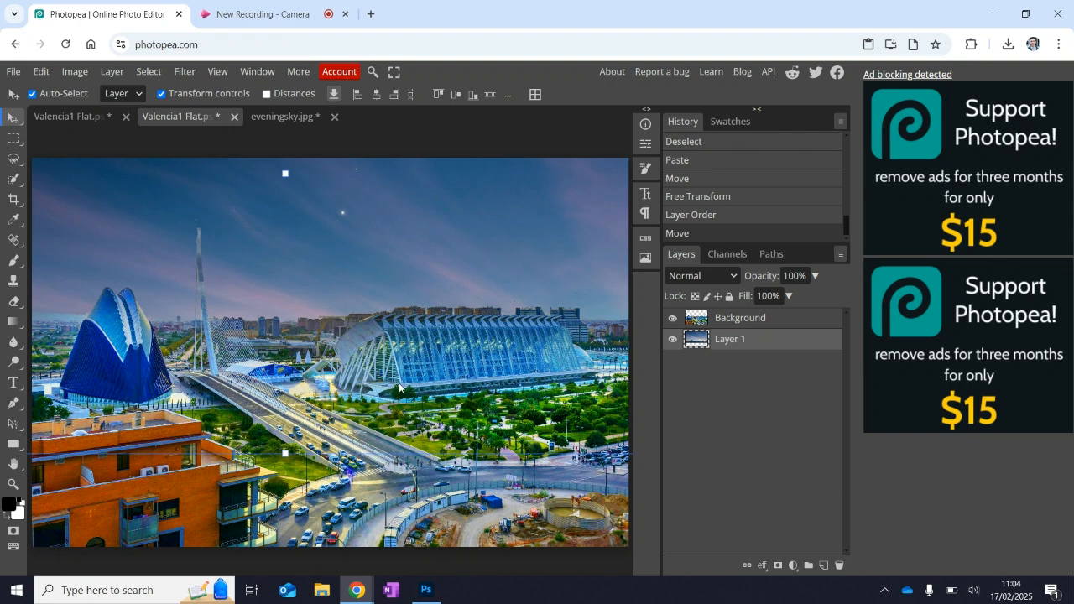
- Darken the city on the Background layer slightly with a Brightness/Contrast adjustment
left_click(727, 320)
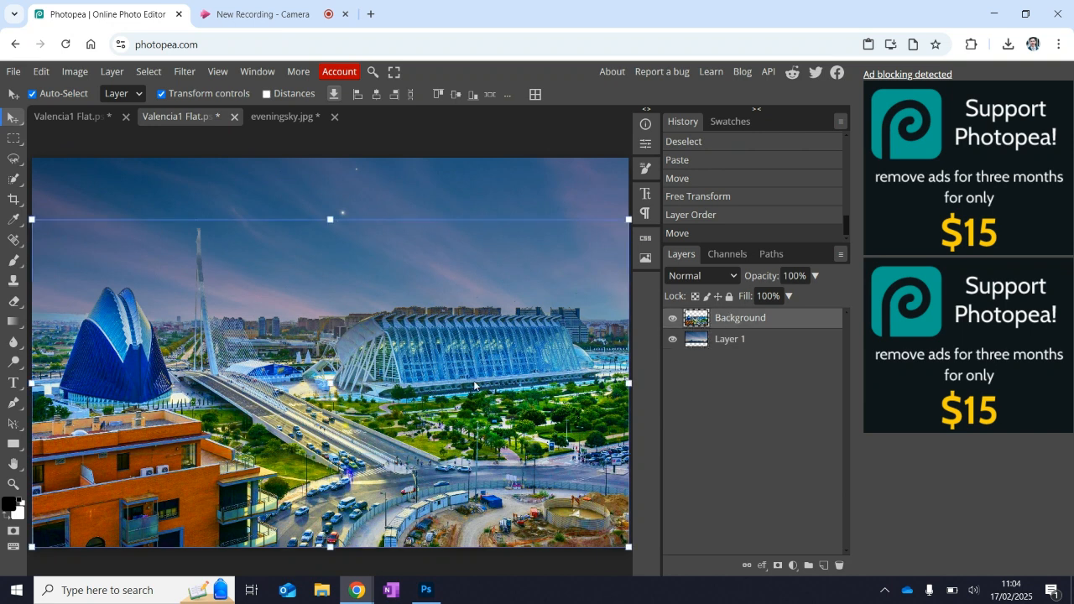
left_click(77, 72)
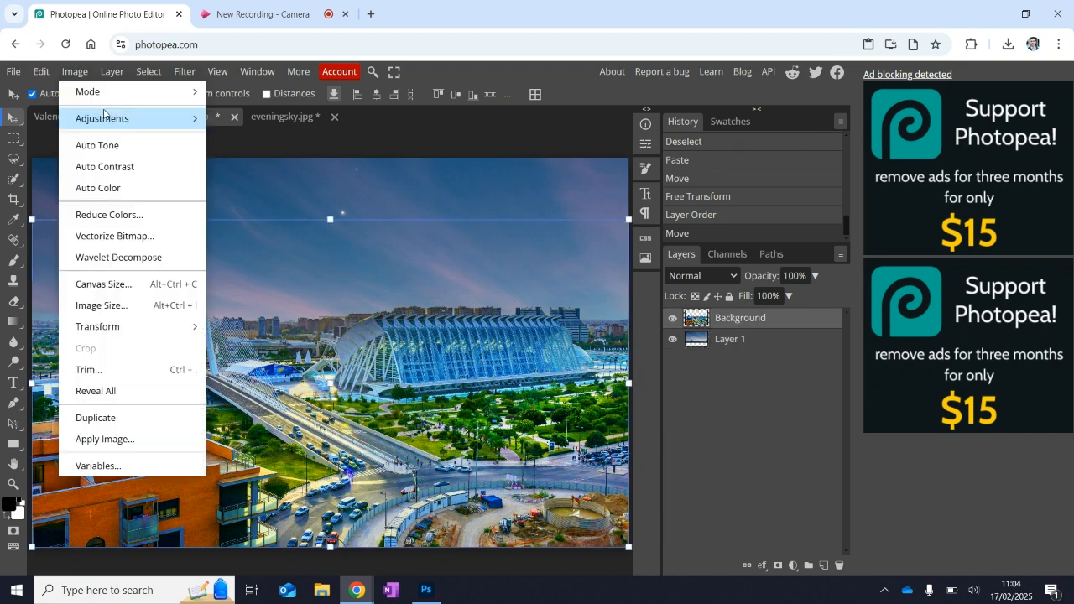
mouse_move(143, 123)
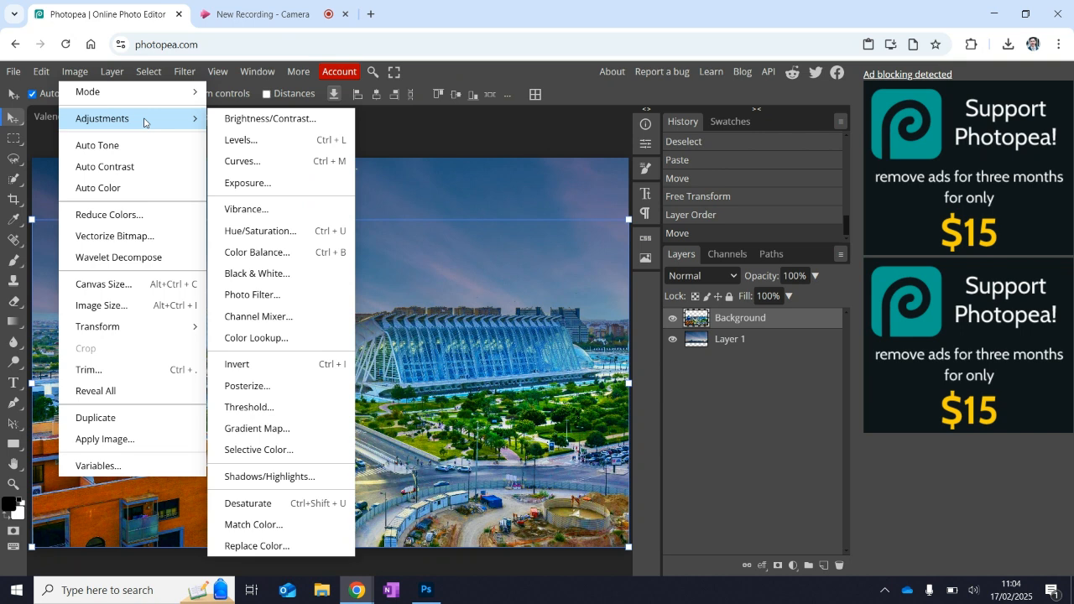
left_click(246, 116)
left_click_drag(373, 176, 831, 97)
left_click_drag(680, 150, 659, 149)
left_click(831, 124)
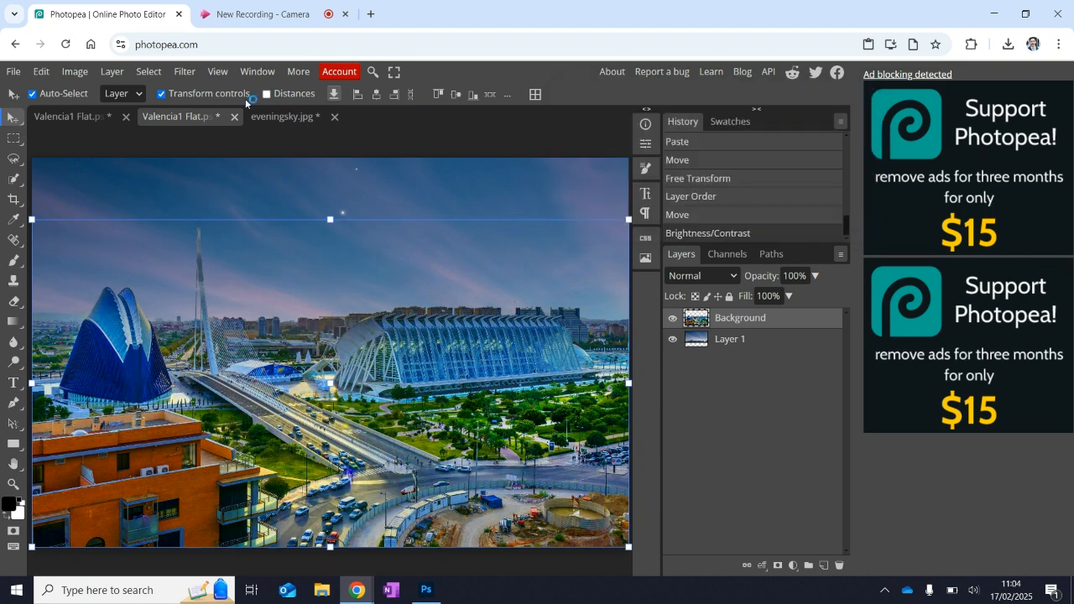
- Apply a Hue/Saturation adjustment to the Background layer with Saturation at -47
left_click(74, 73)
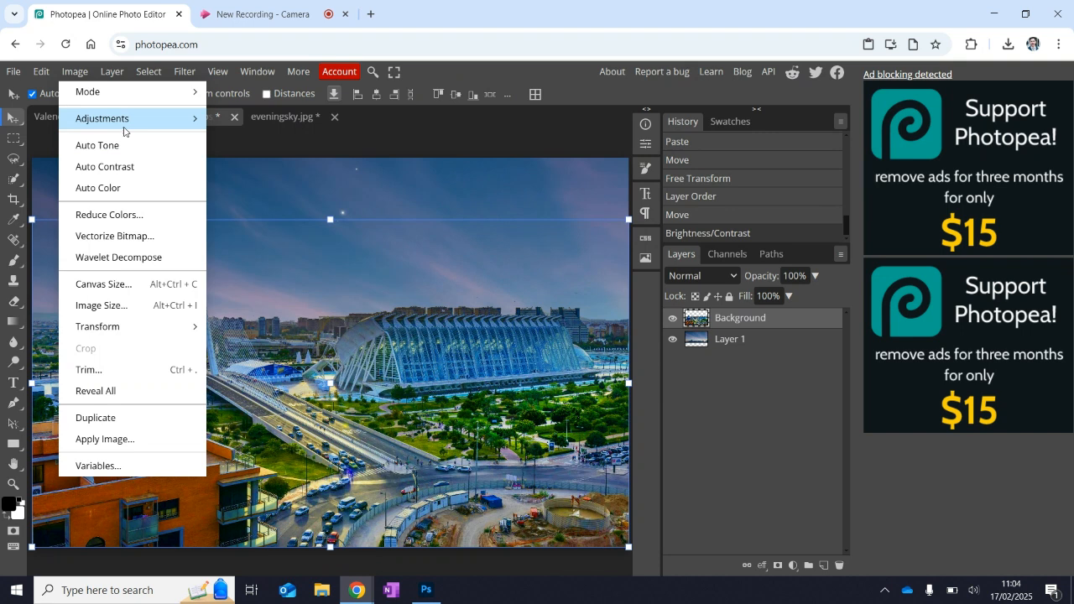
mouse_move(123, 127)
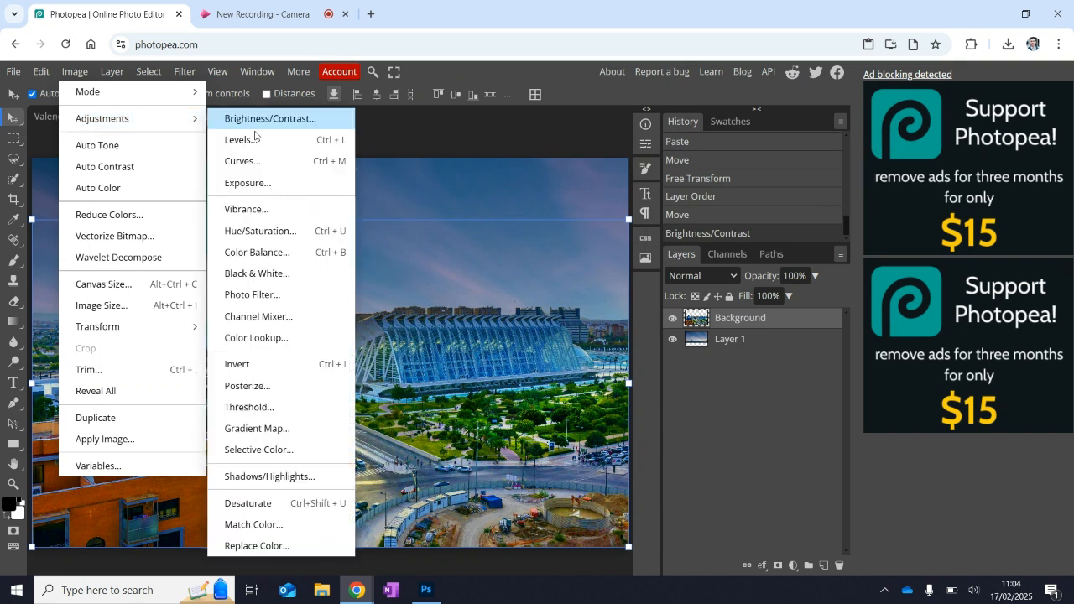
left_click(277, 233)
left_click_drag(312, 170, 827, 66)
left_click_drag(738, 183, 698, 191)
left_click(686, 213)
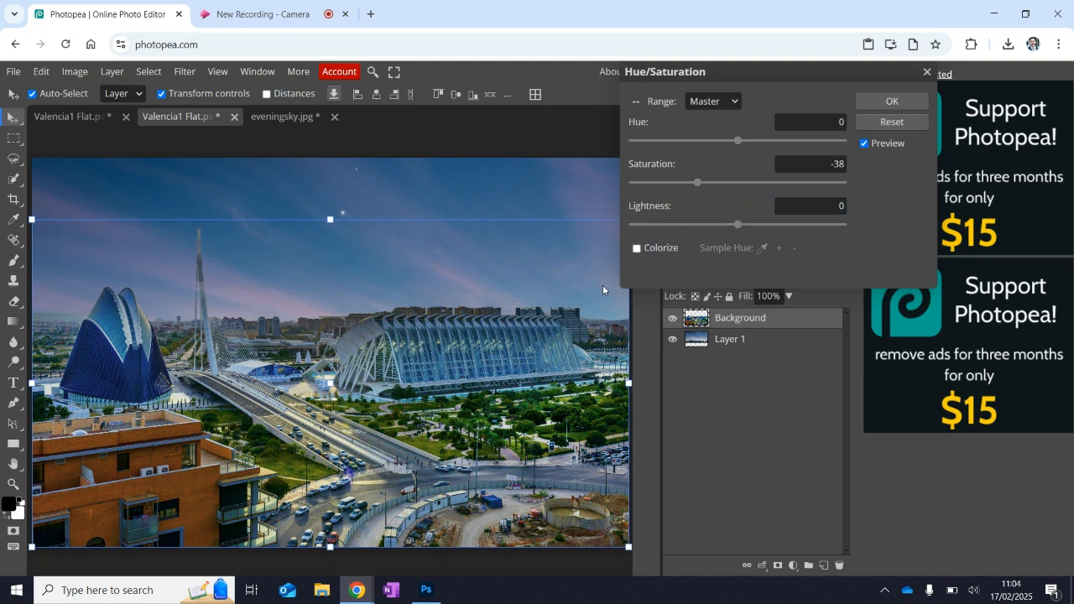
left_click_drag(698, 183, 689, 202)
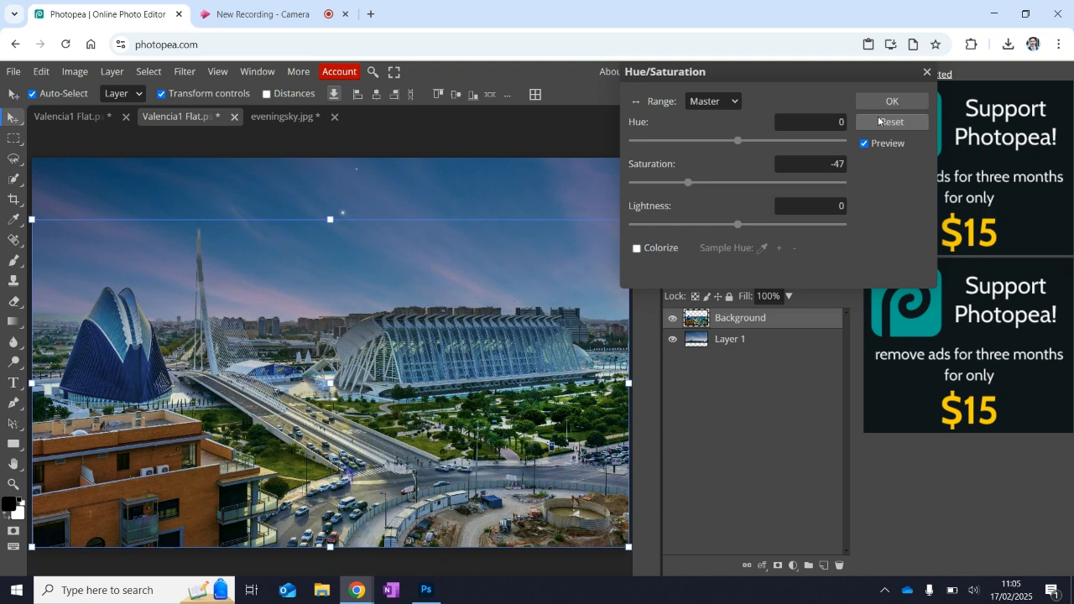
left_click(882, 103)
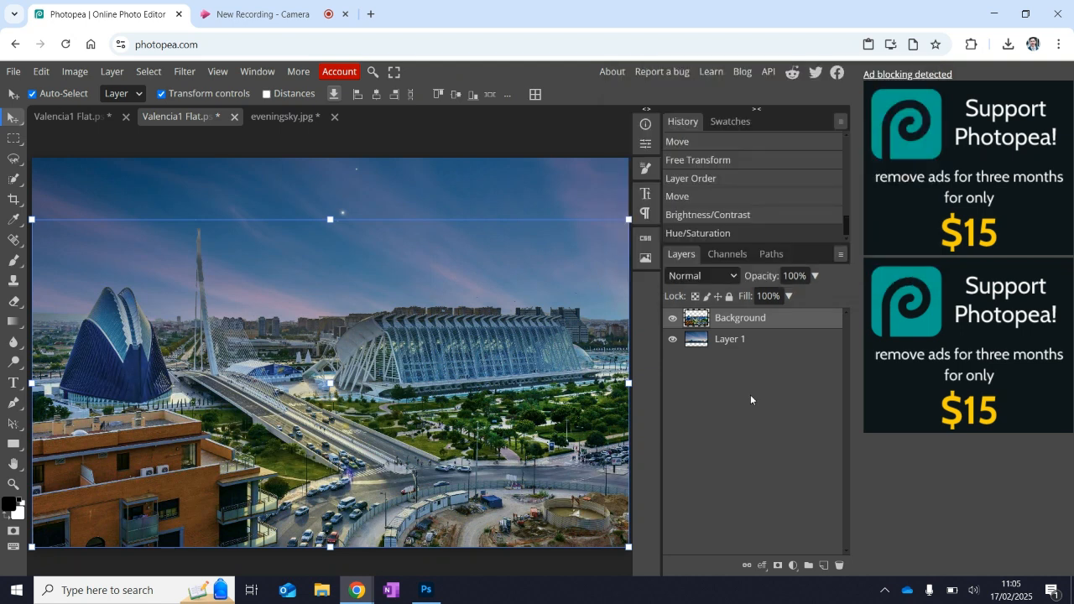